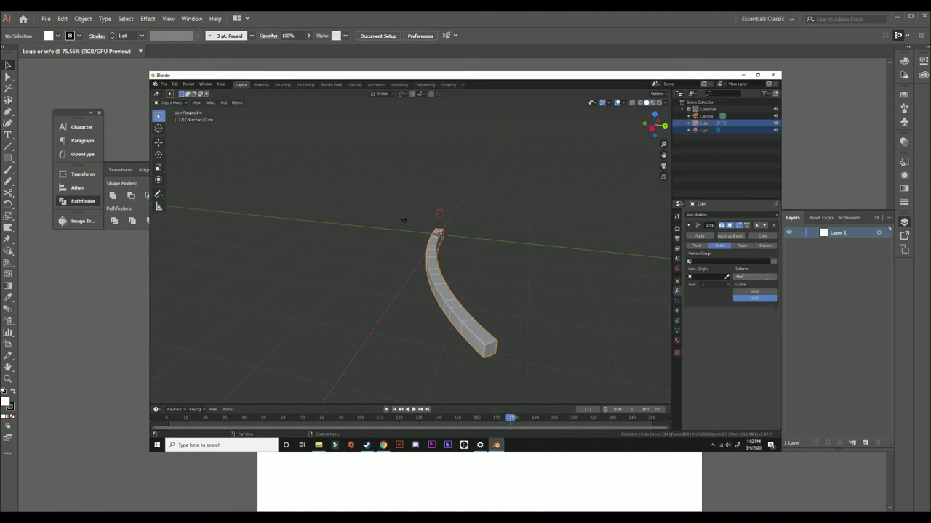
# Step: Lock the dark background rectangle in place
pyautogui.scroll(-1, 282, 496)
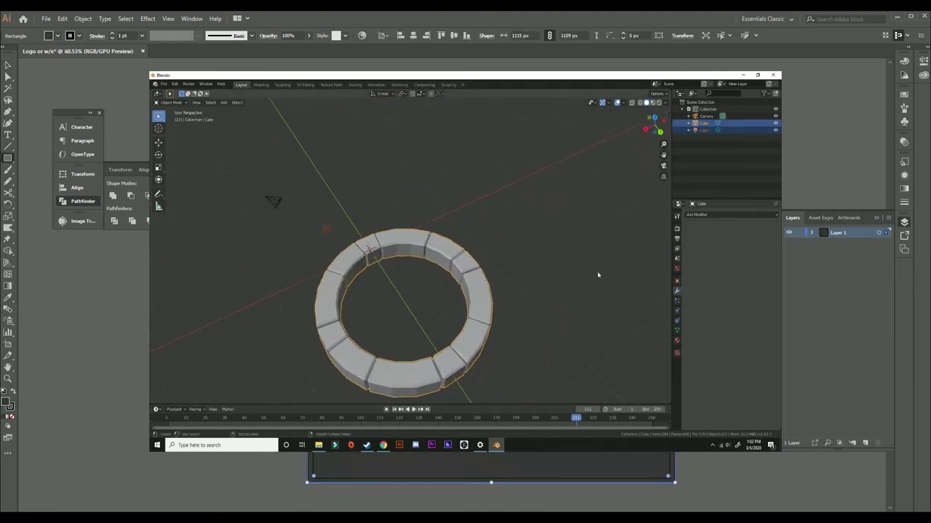
pyautogui.click(83, 18)
pyautogui.click(112, 77)
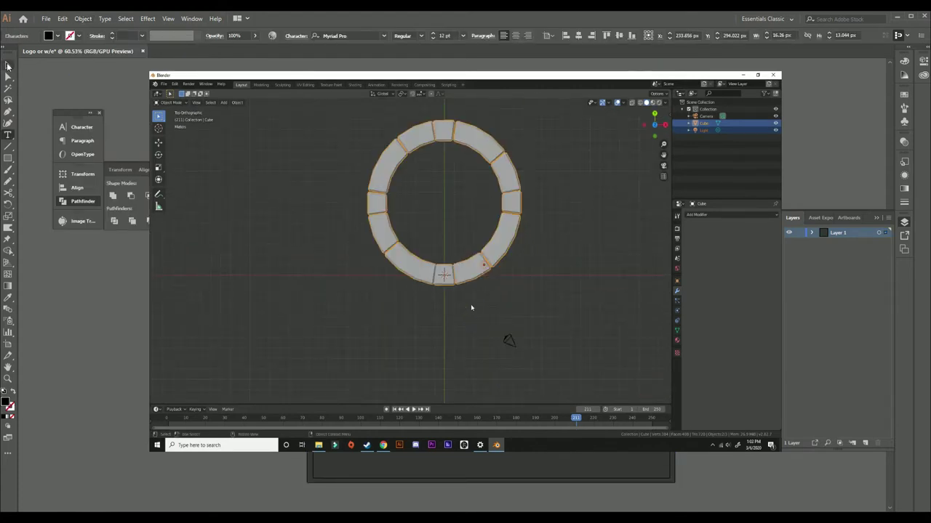
# Step: Set the logo text in the Long Shot font
pyautogui.click(384, 35)
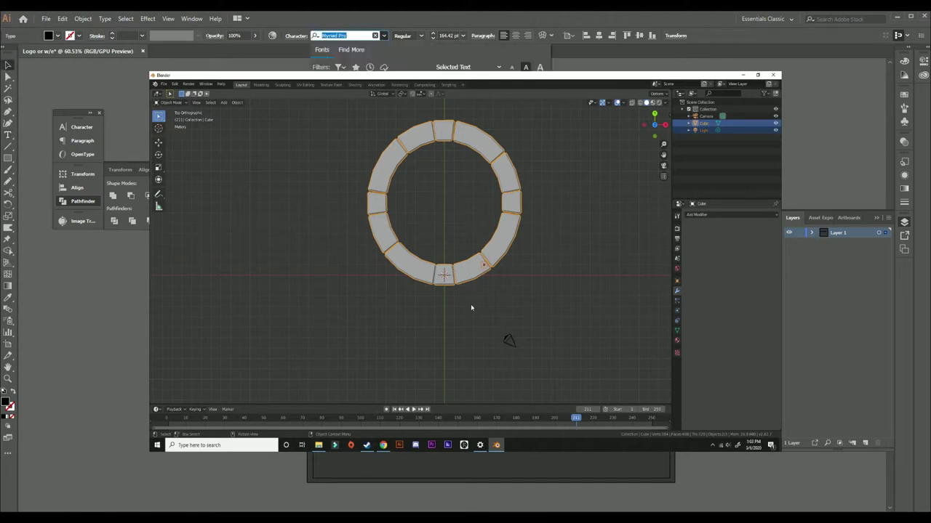
pyautogui.press('Down')
pyautogui.press('Down')
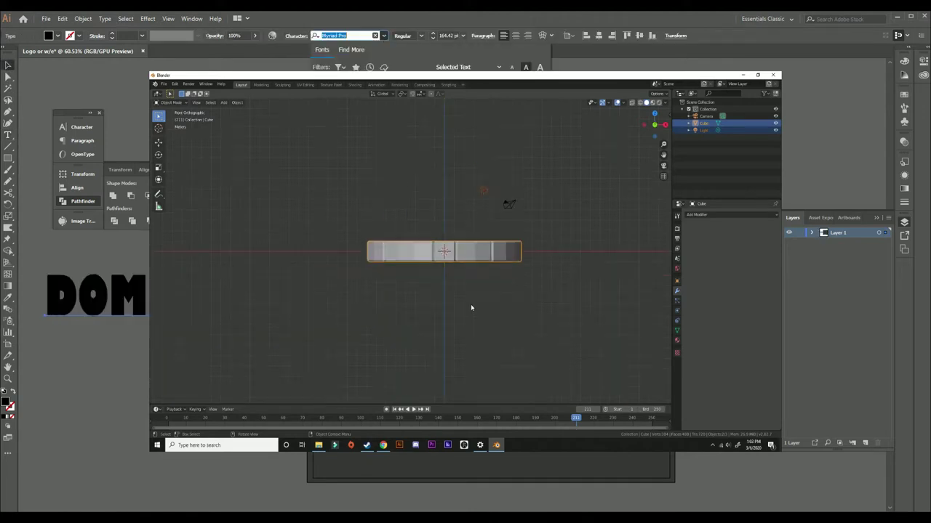
pyautogui.press('Down')
pyautogui.press('Down')
pyautogui.press('Down')
pyautogui.press('Down')
pyautogui.press('Down')
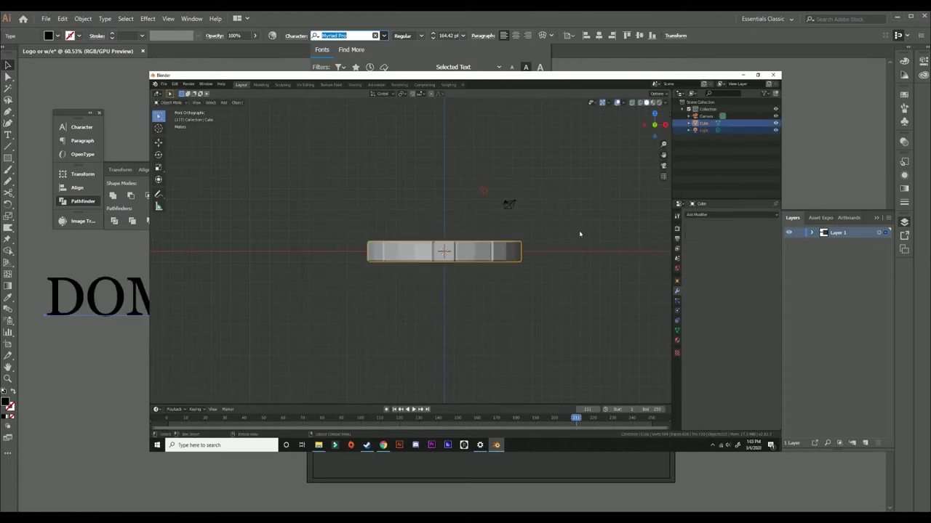
pyautogui.write('Long Shot')
pyautogui.press('Return')
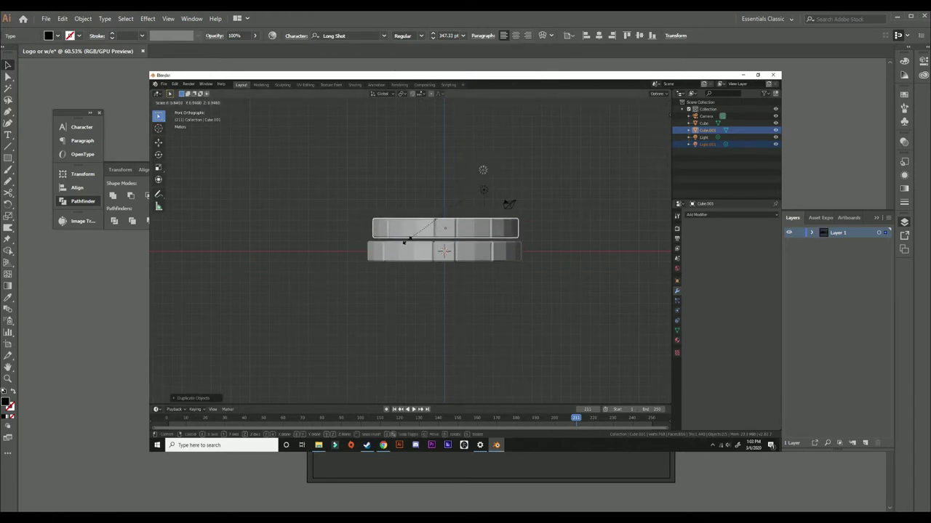
pyautogui.click(294, 36)
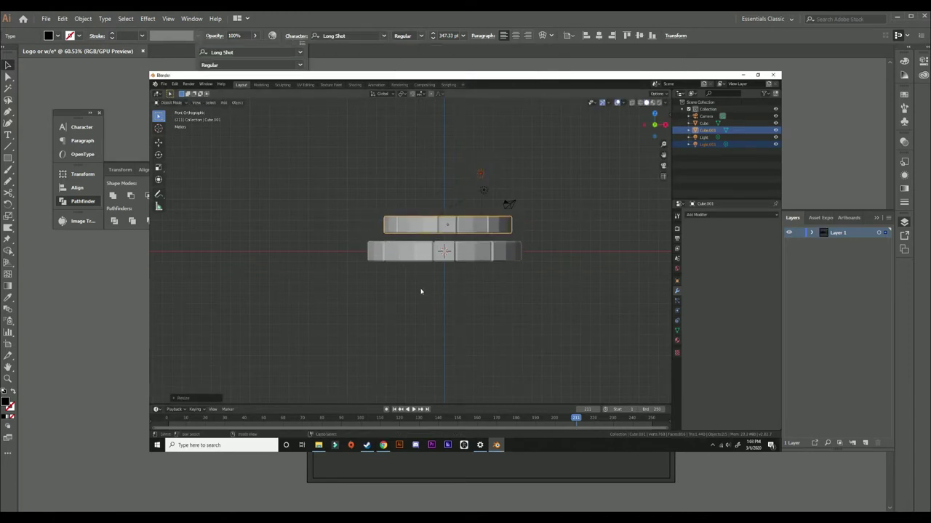
pyautogui.press('Escape')
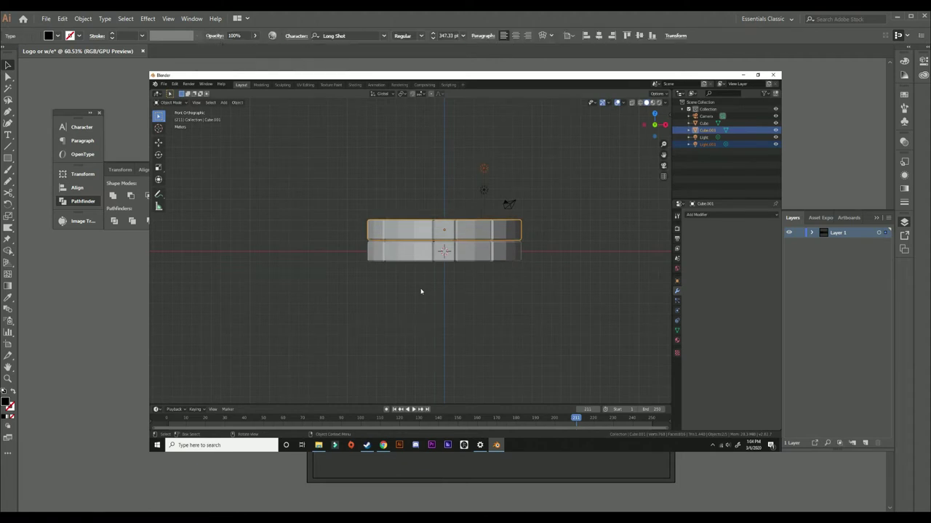
# Step: Expand the logo text into outlined shapes
pyautogui.hotkey('ctrl', 'shift', 'a')
pyautogui.click(83, 19)
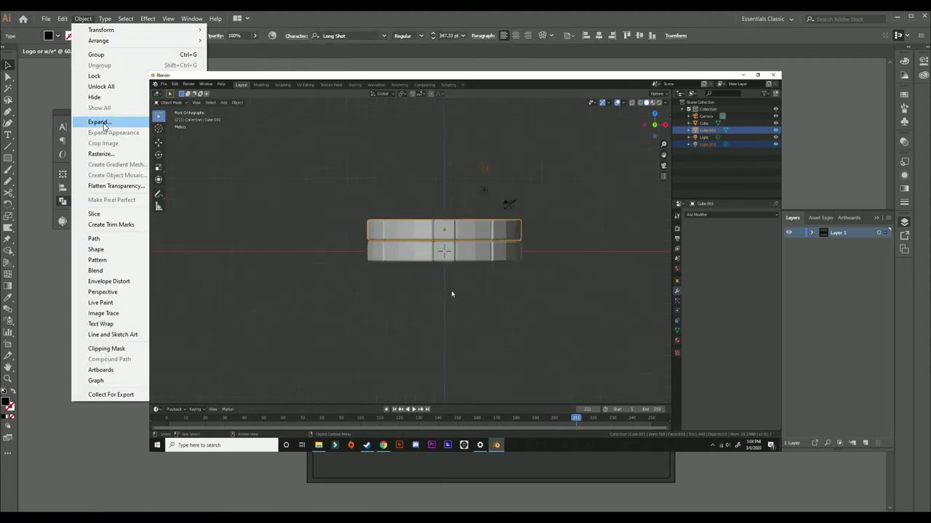
pyautogui.press('Escape')
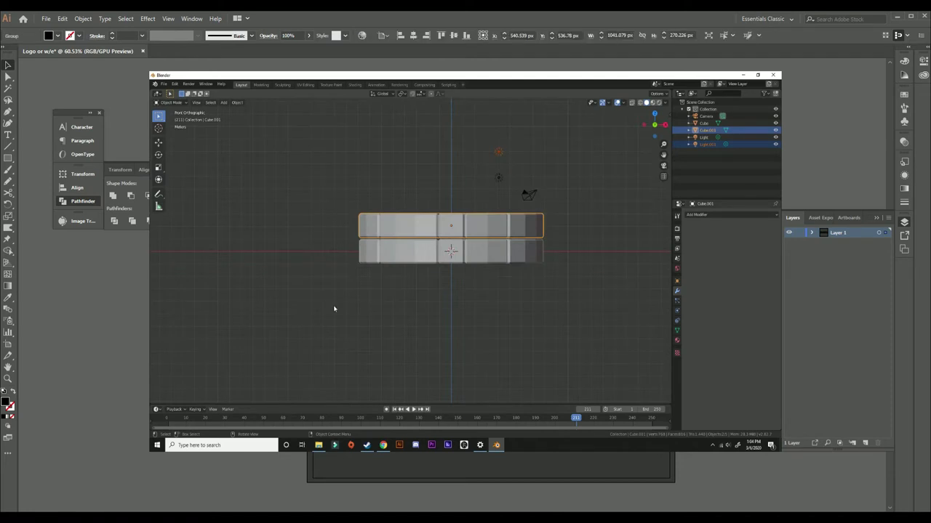
pyautogui.click(148, 18)
pyautogui.press('Escape')
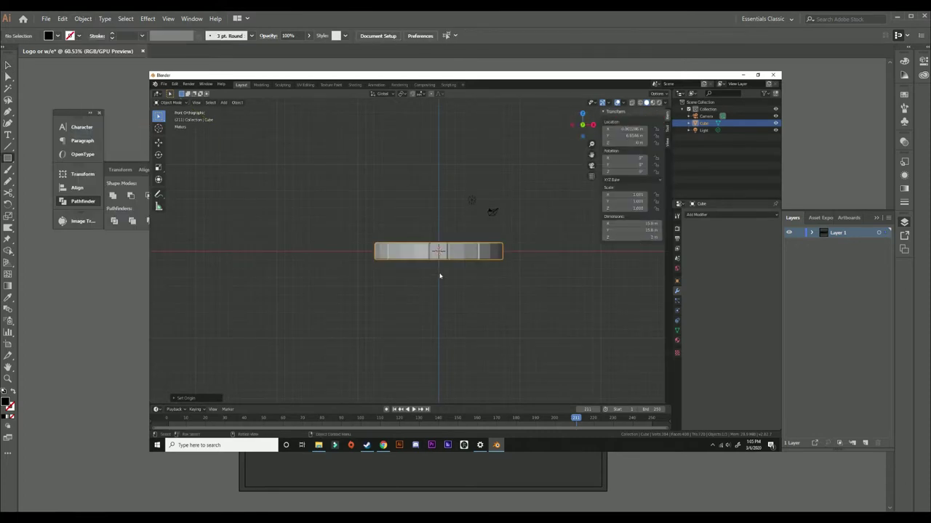
# Step: Use the Shape Builder on the lettering and stripe rectangles to cut slanted speed lines
pyautogui.click(403, 261)
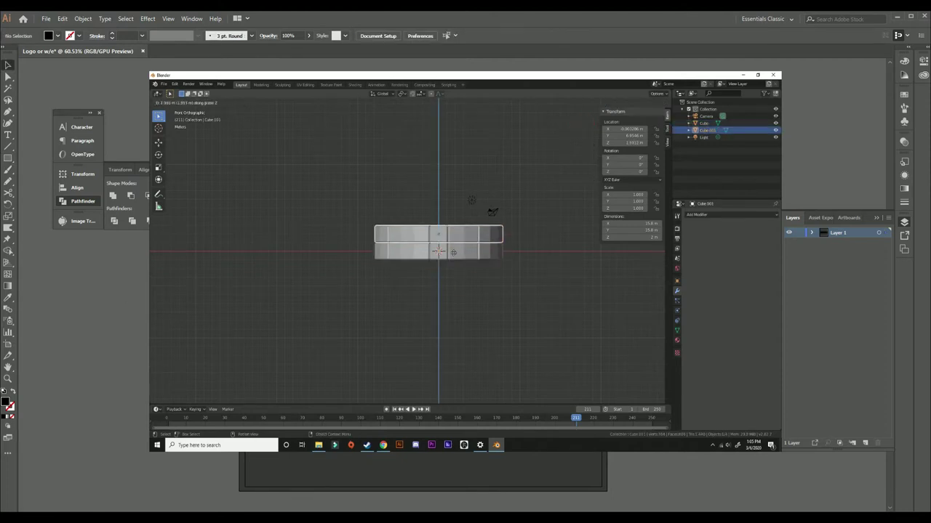
pyautogui.click(442, 251)
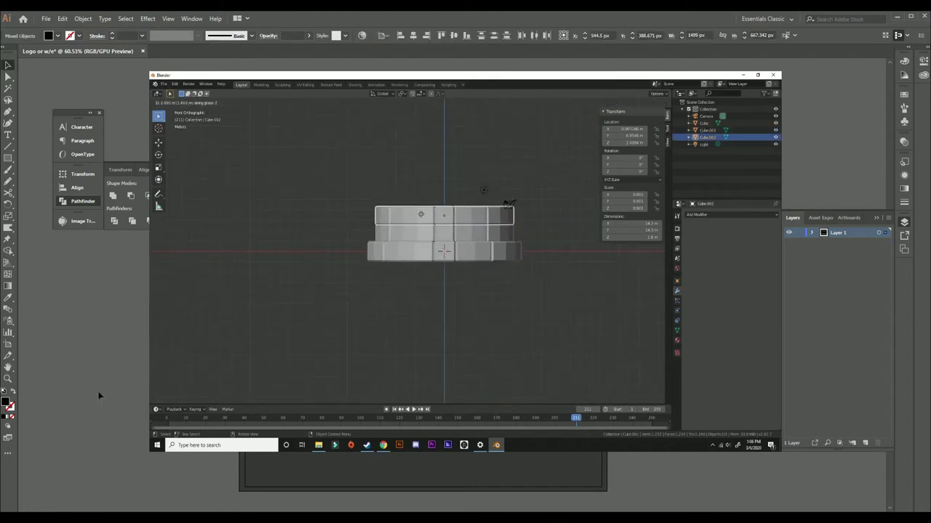
pyautogui.click(9, 251)
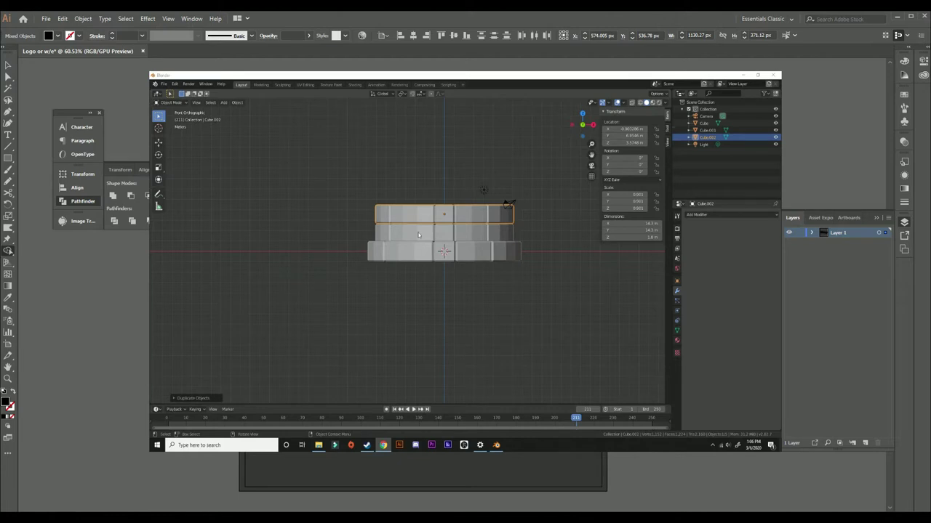
pyautogui.scroll(5, 2, 334)
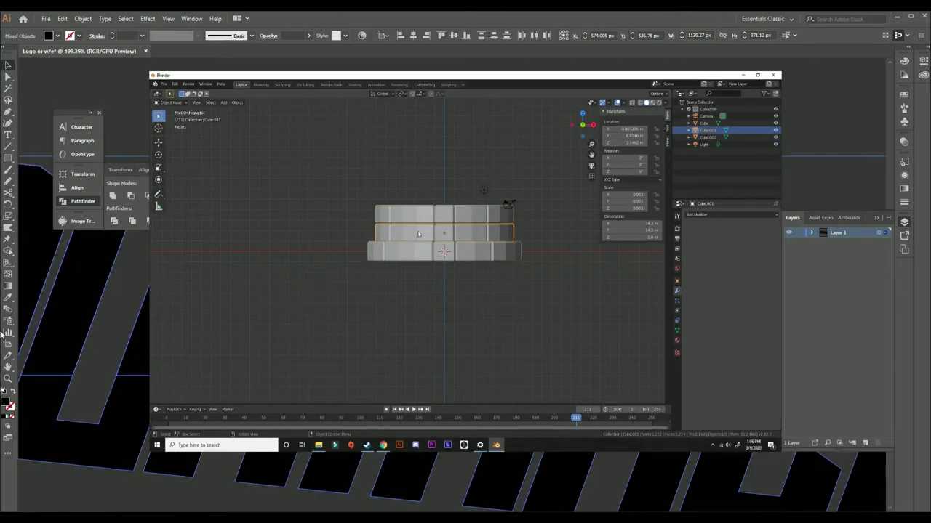
pyautogui.scroll(-4, 2, 334)
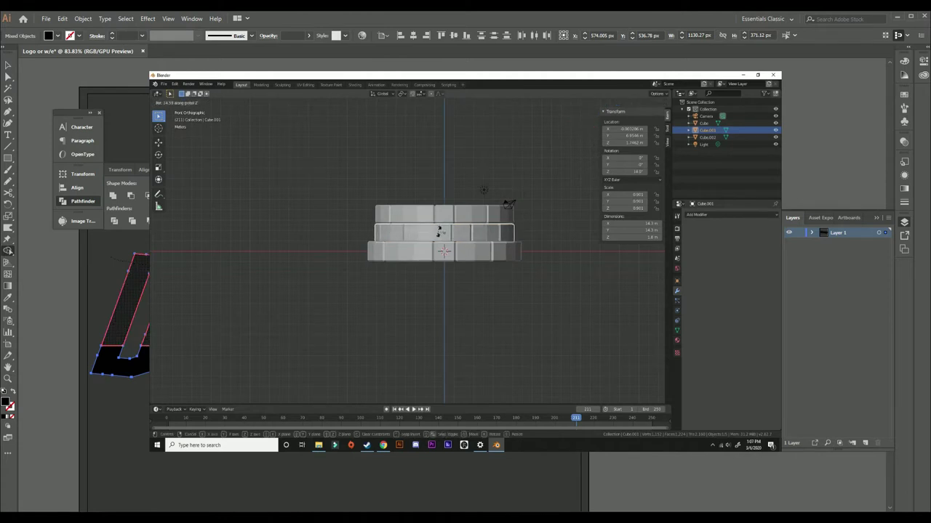
# Step: Select the lettering group and give it a white fill
pyautogui.press('v')
pyautogui.hotkey('ctrl', 'shift', 'a')
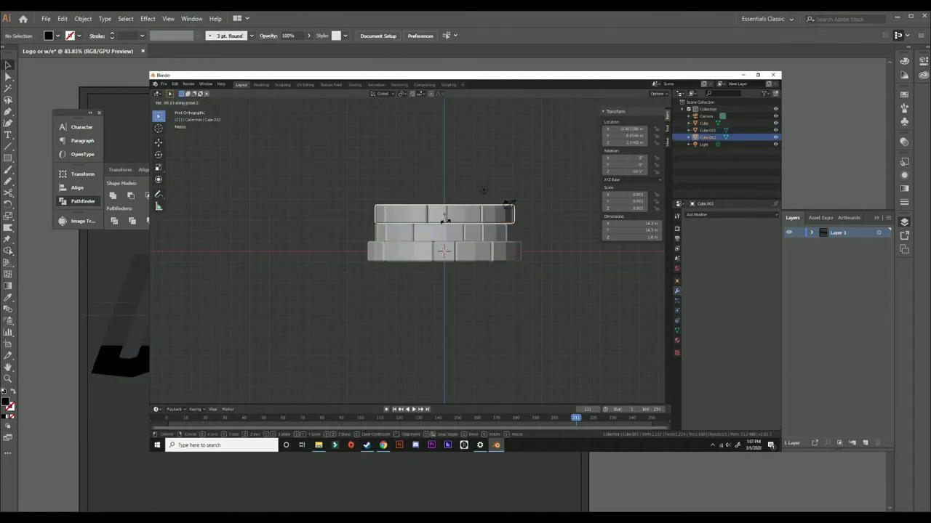
pyautogui.click(120, 306)
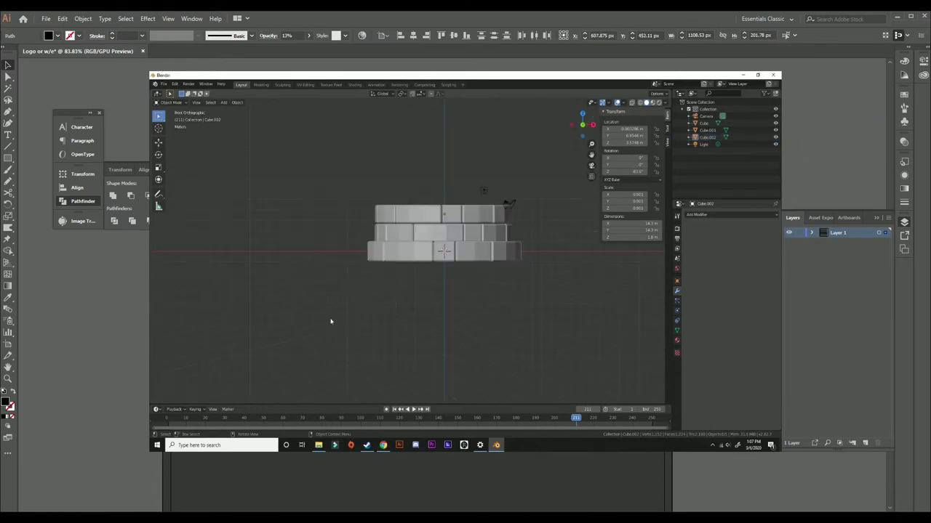
pyautogui.hotkey('ctrl', 'shift', 'a')
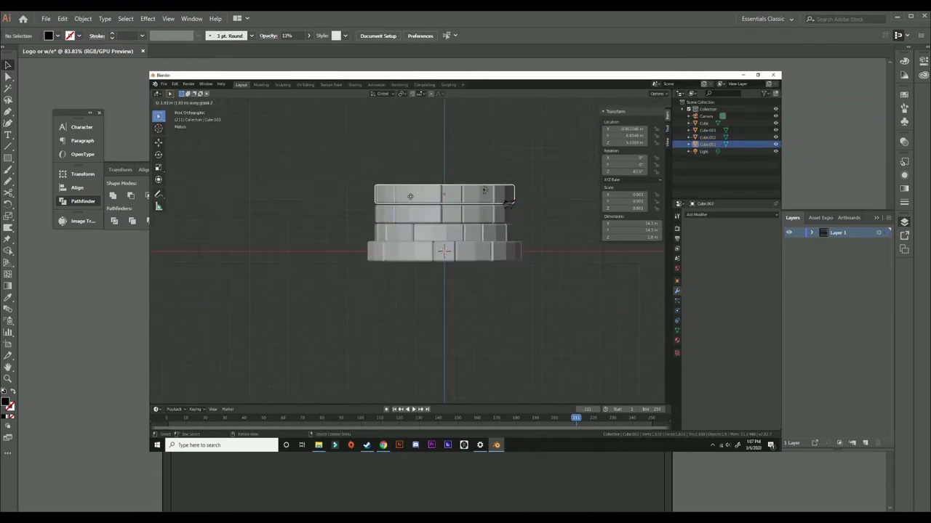
pyautogui.click(409, 198)
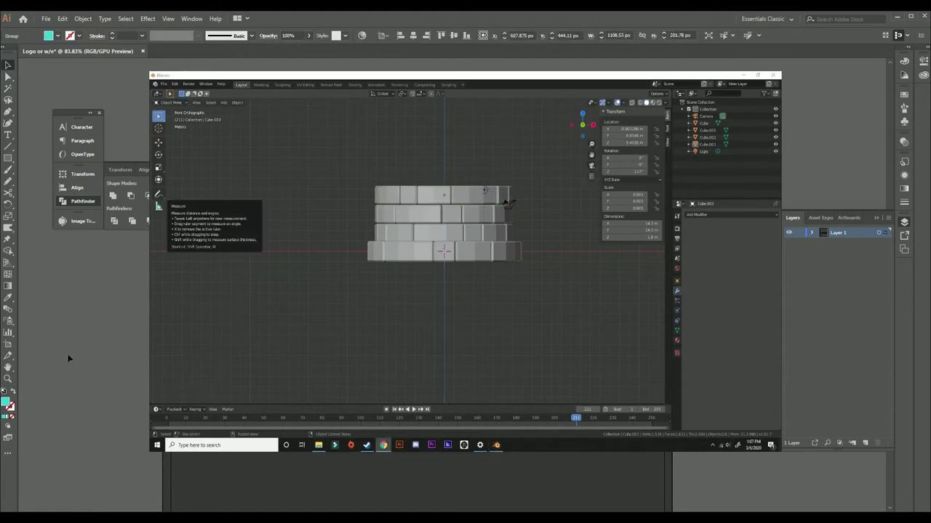
pyautogui.click(7, 405)
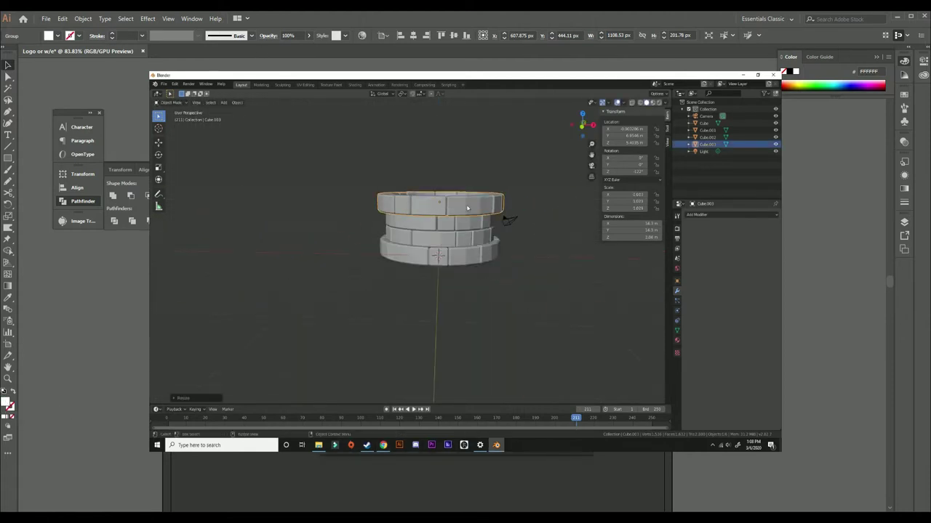
# Step: Try a white 1 pt stroke and cyan-to-black gradient on the lettering, then remove the stroke
pyautogui.press('i')
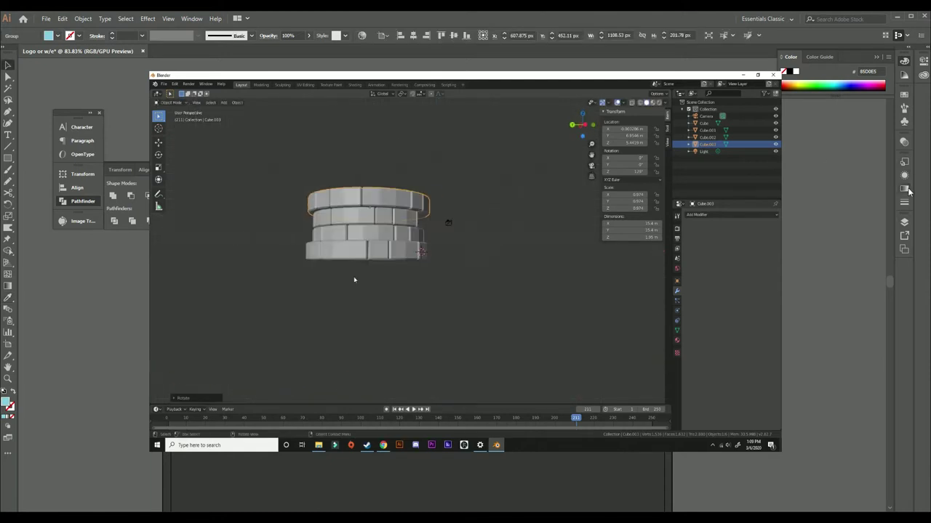
pyautogui.click(793, 194)
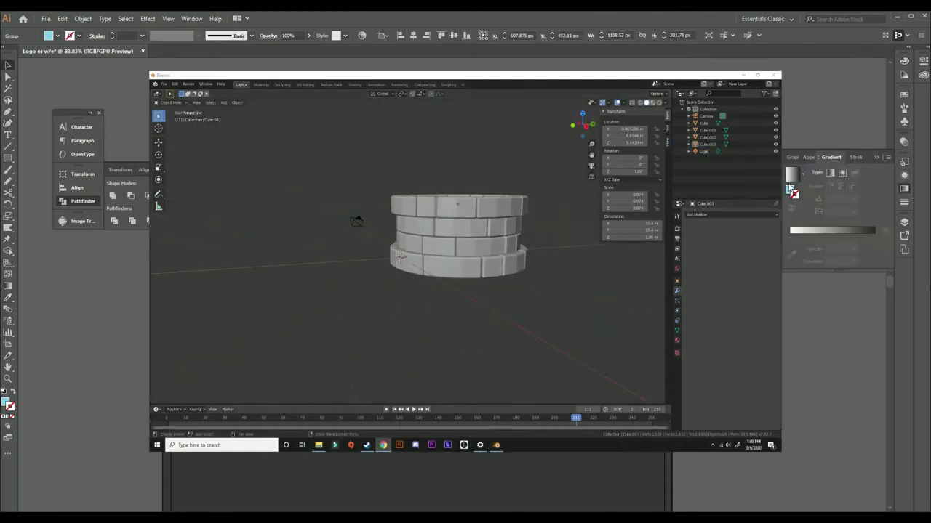
pyautogui.click(832, 231)
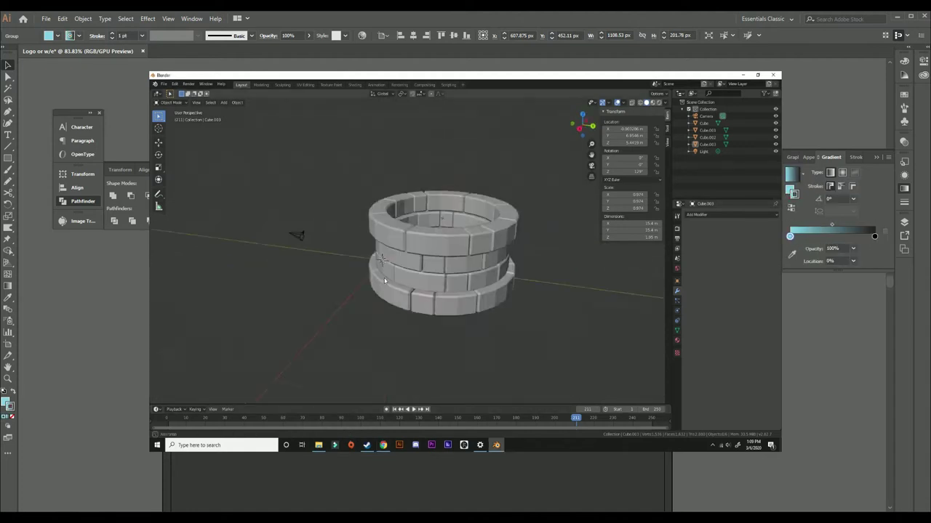
pyautogui.click(8, 403)
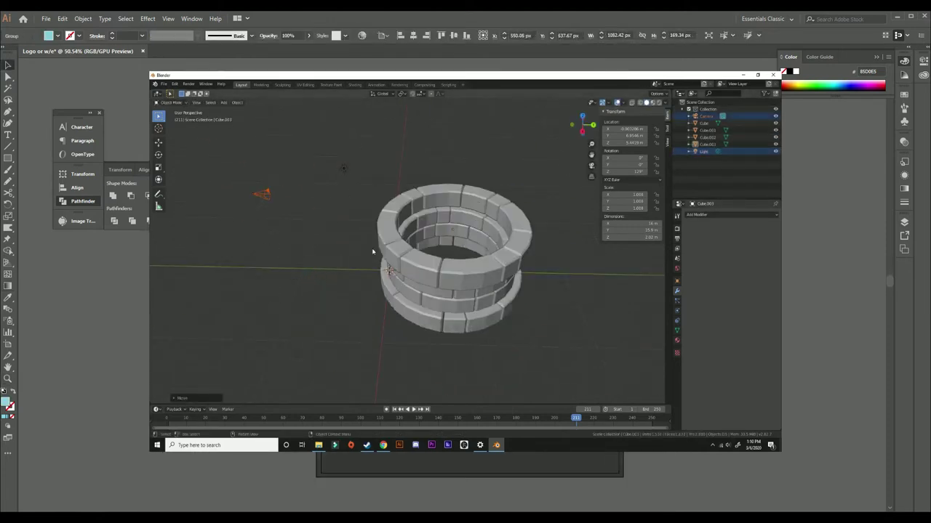
# Step: Nudge the logo artwork, undo the move, and return to the artboard
pyautogui.moveTo(127, 347); pyautogui.dragTo(128, 349)
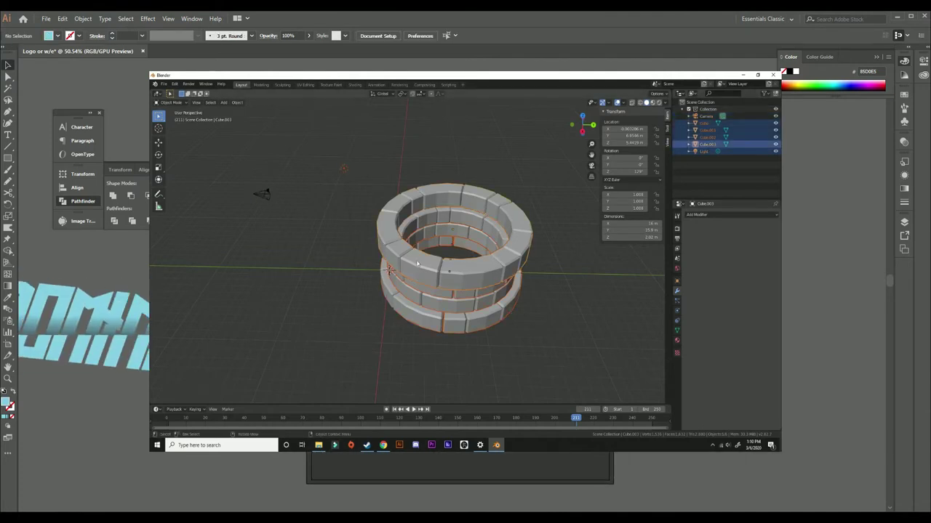
pyautogui.hotkey('ctrl', 'z')
pyautogui.click(90, 18)
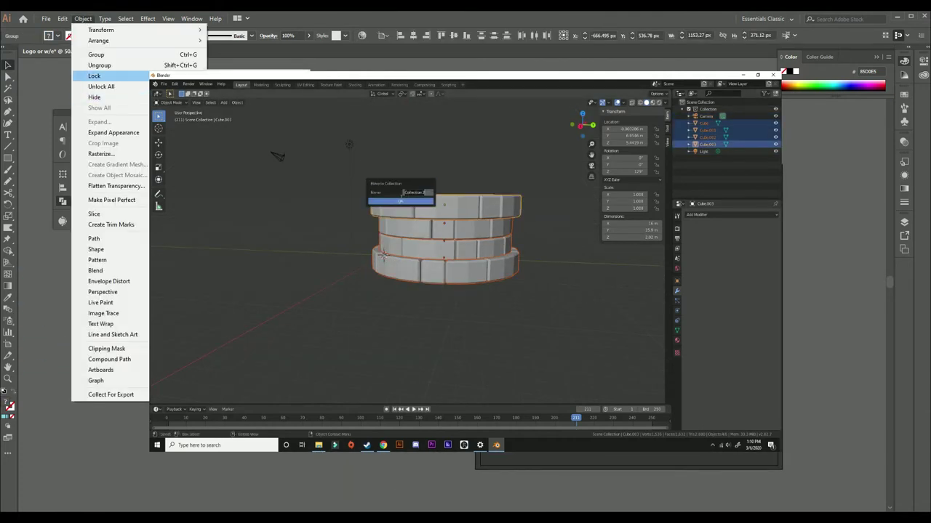
# Step: Place the logo text in Impact, reduce its size, and expand it into outlines
pyautogui.press('t')
pyautogui.click(346, 298)
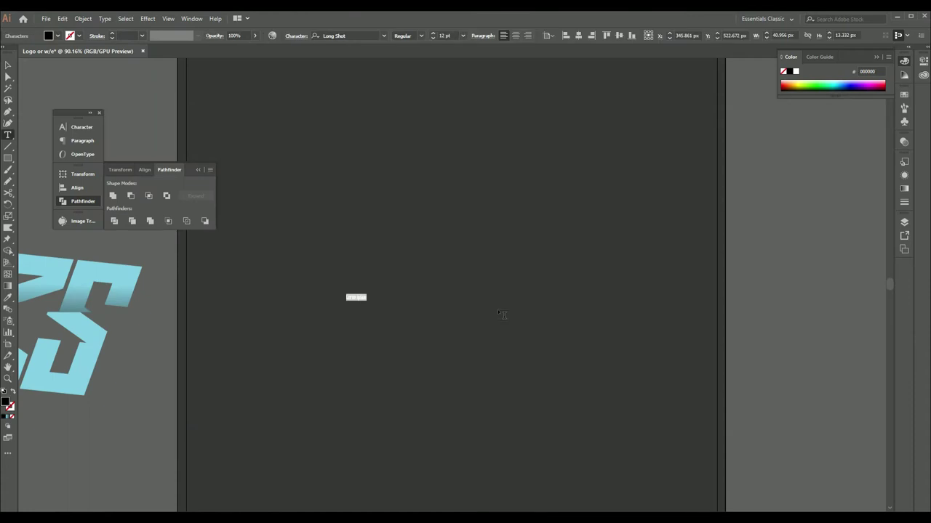
pyautogui.press('BackSpace')
pyautogui.write('Logo')
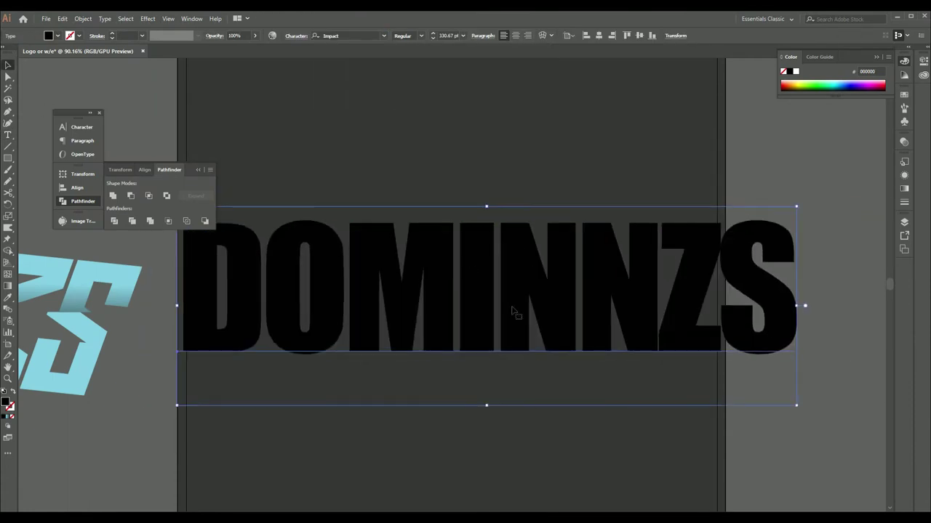
pyautogui.click(77, 188)
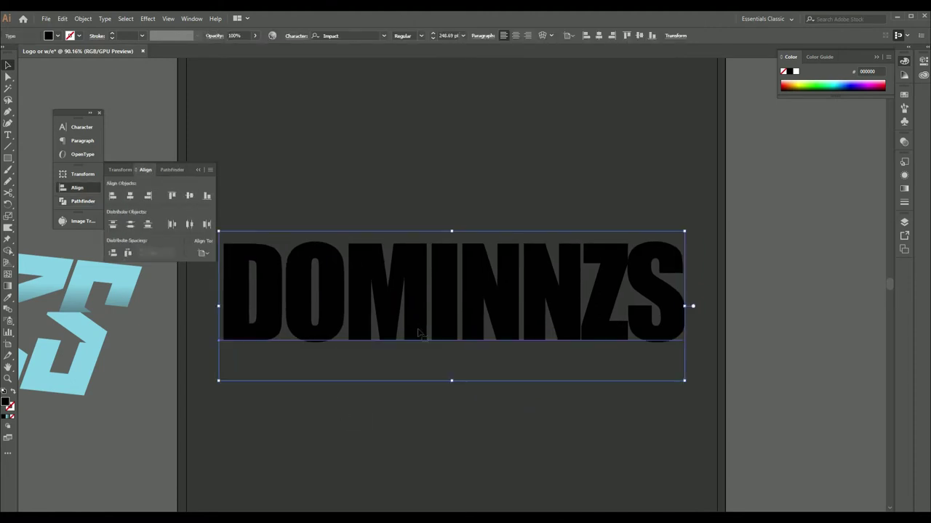
pyautogui.click(83, 18)
pyautogui.click(99, 121)
pyautogui.click(438, 322)
# Step: Add a 10 px offset path around the letters, ungroup it, and select the D and O outlines
pyautogui.click(83, 19)
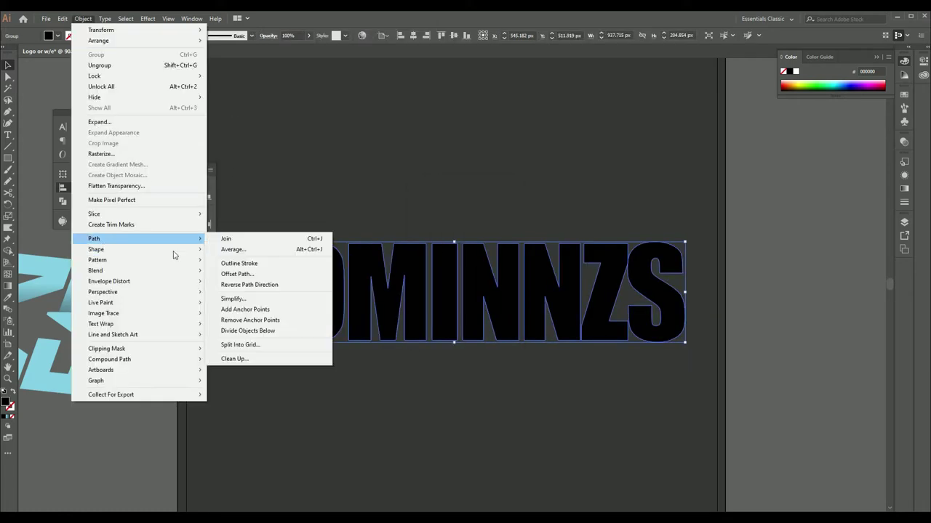
pyautogui.click(237, 274)
pyautogui.moveTo(179, 355); pyautogui.dragTo(462, 219)
pyautogui.click(371, 291)
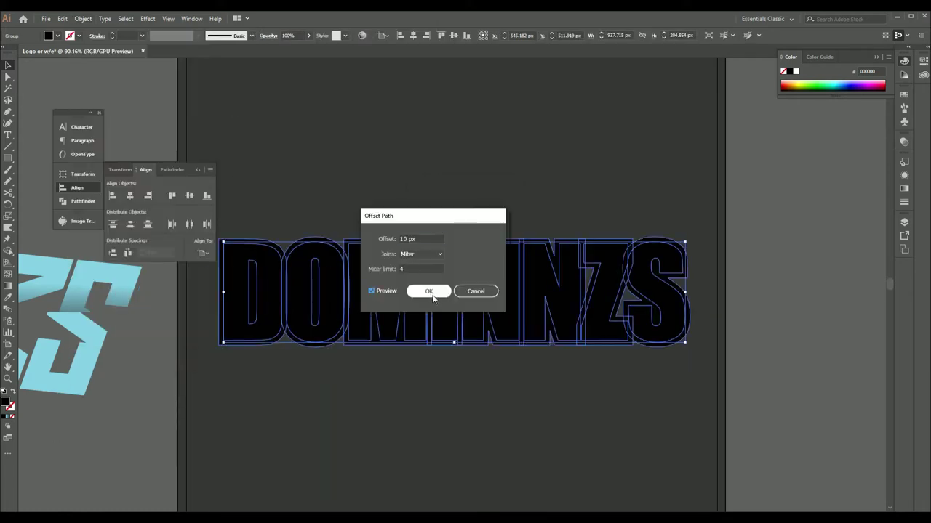
pyautogui.click(429, 291)
pyautogui.rightClick(318, 172)
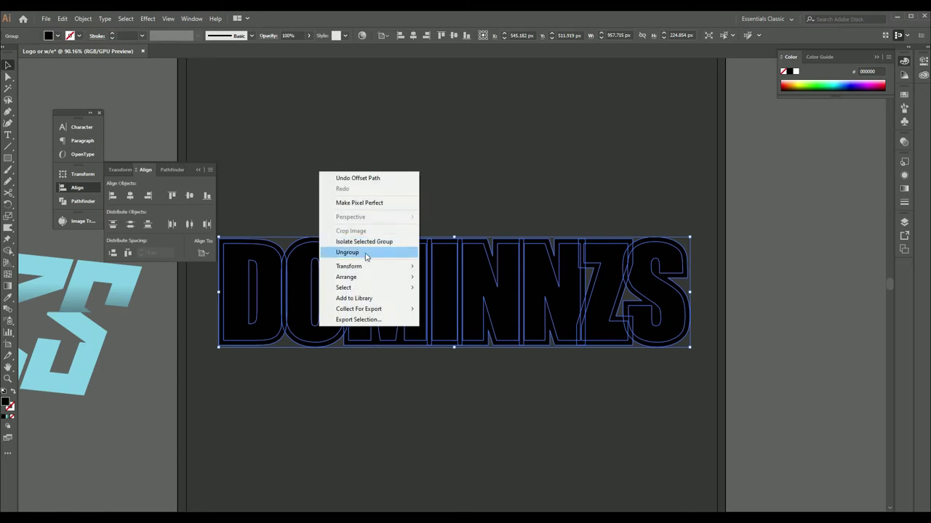
pyautogui.click(357, 250)
pyautogui.click(262, 320)
pyautogui.keyDown('shift'); pyautogui.click(297, 329); pyautogui.keyUp('shift')
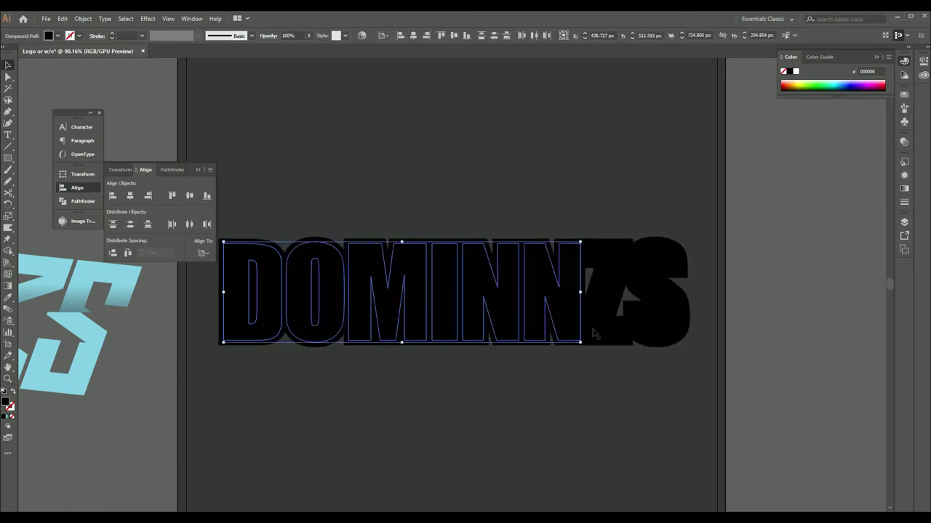
# Step: Unite the offset outlines and fill the letters maroon #934848
pyautogui.click(172, 170)
pyautogui.click(150, 220)
pyautogui.doubleClick(6, 402)
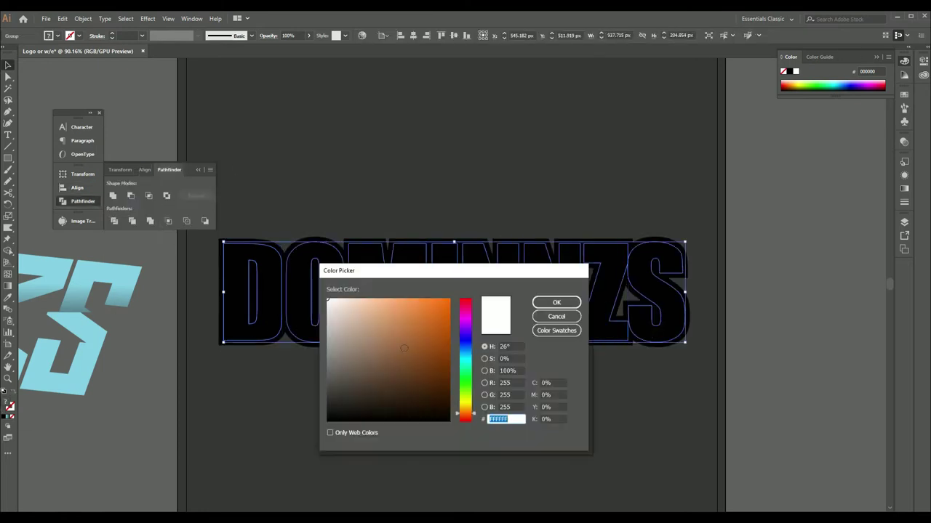
pyautogui.click(557, 303)
# Step: Delete the D and O counter shapes, unite the letter shapes, and reposition the lettering
pyautogui.click(278, 388)
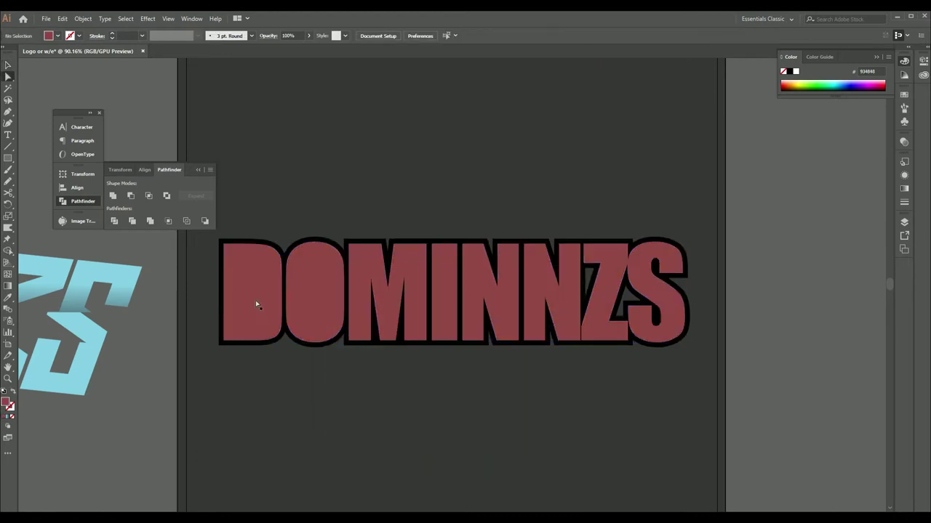
pyautogui.click(255, 300)
pyautogui.keyDown('shift'); pyautogui.click(314, 291); pyautogui.keyUp('shift')
pyautogui.press('Delete')
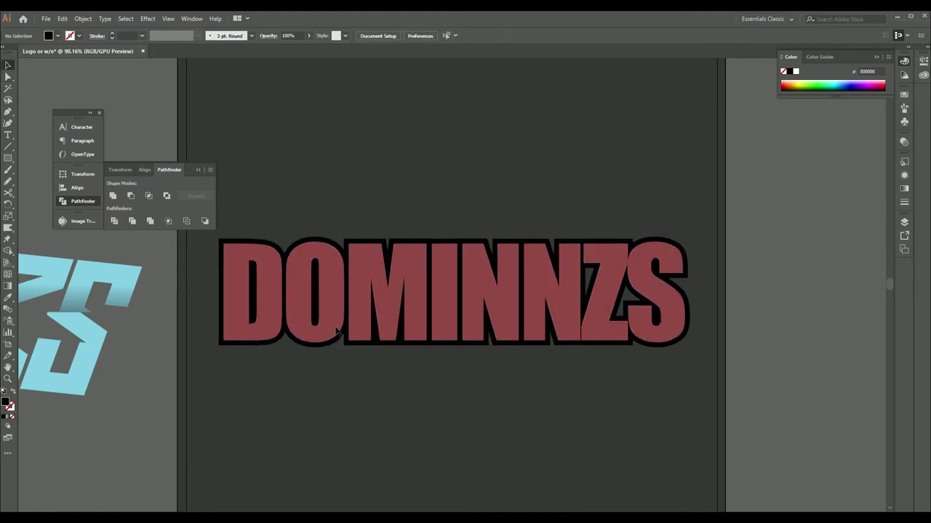
pyautogui.click(228, 343)
pyautogui.click(150, 221)
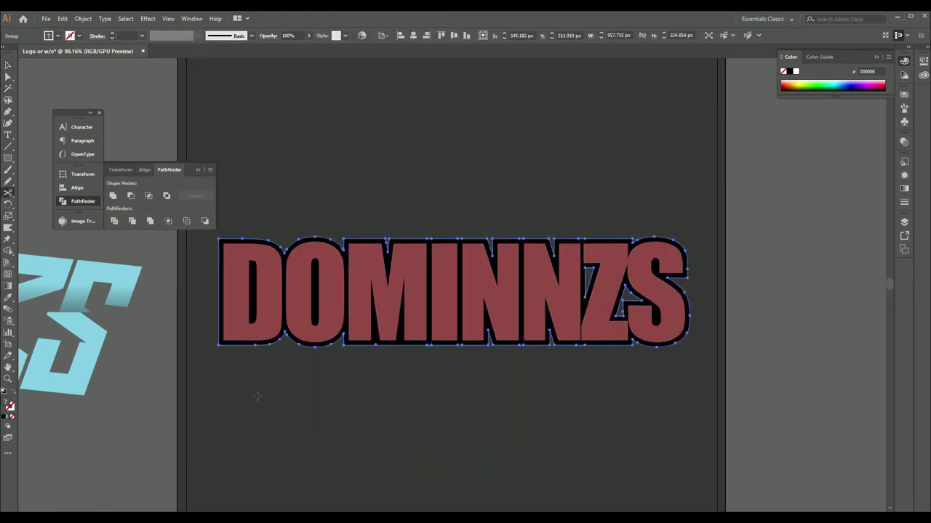
pyautogui.moveTo(251, 348); pyautogui.dragTo(257, 353)
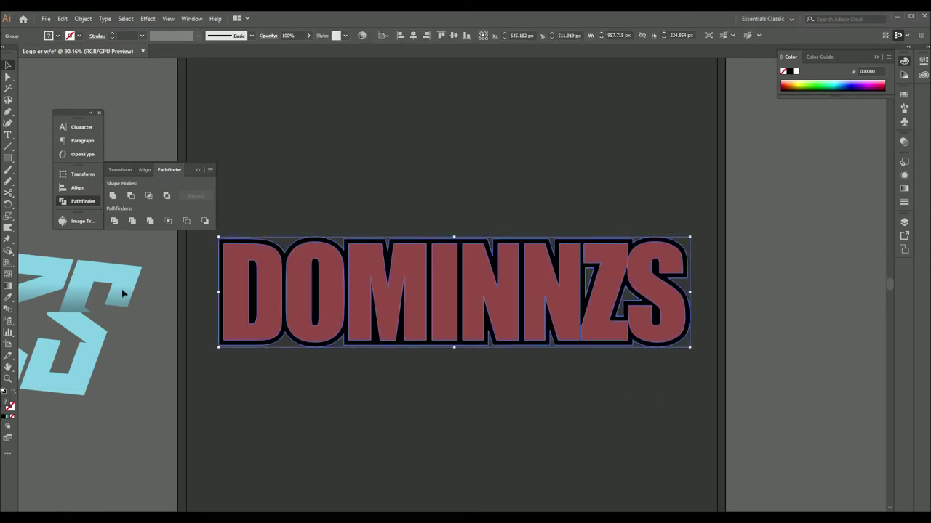
# Step: Apply a peach fill to the selection through the Color Picker
pyautogui.doubleClick(9, 405)
pyautogui.press('Return')
pyautogui.hotkey('ctrl', 'z')
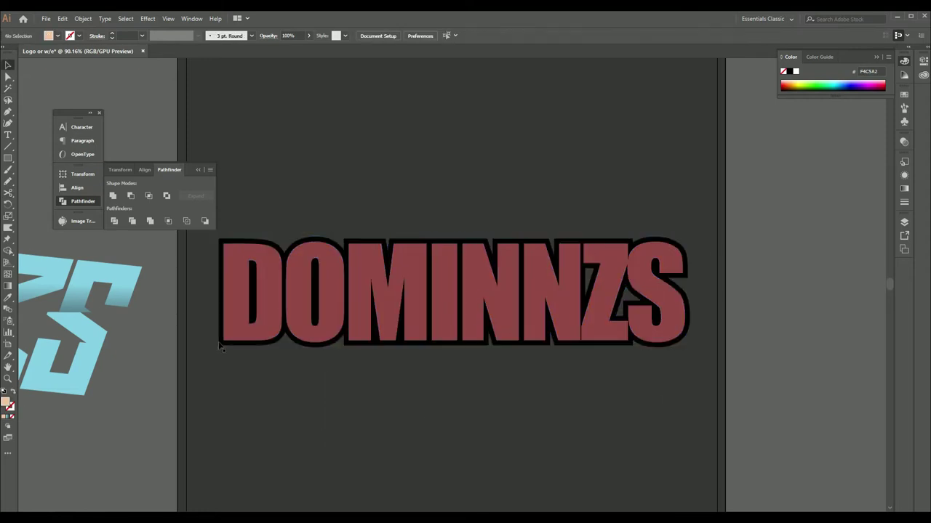
pyautogui.doubleClick(8, 402)
pyautogui.press('Return')
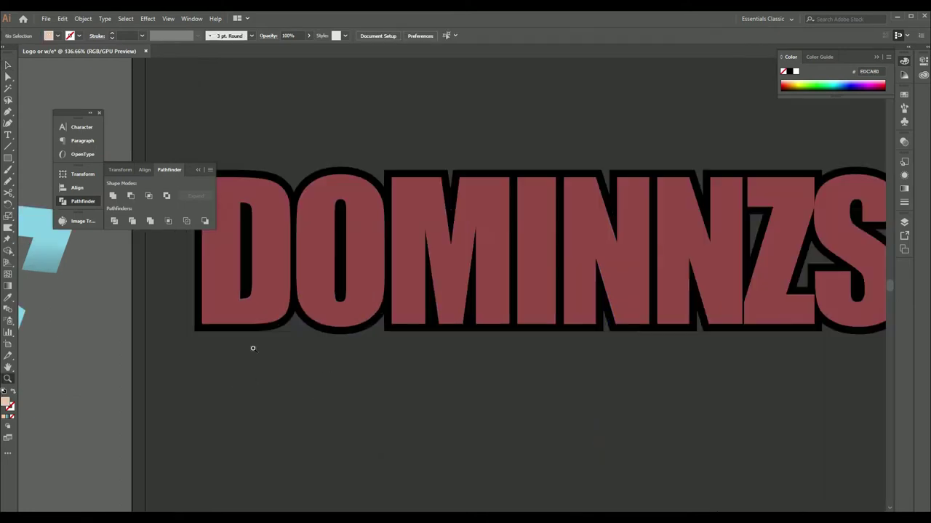
# Step: Ungroup the lettering and unite its shapes into one
pyautogui.click(240, 360)
pyautogui.rightClick(243, 234)
pyautogui.click(271, 315)
pyautogui.click(150, 221)
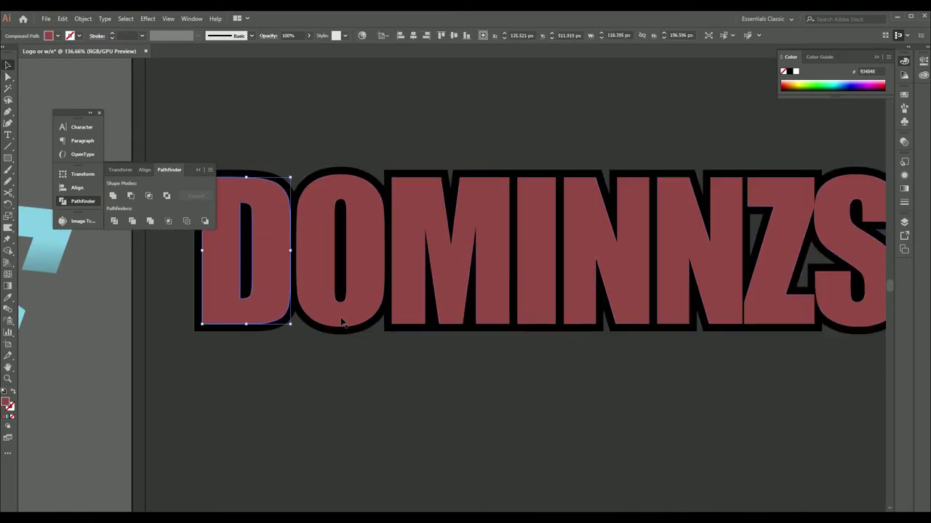
# Step: Recolour the black outline shape peach #E5BC9C and deselect
pyautogui.press('a')
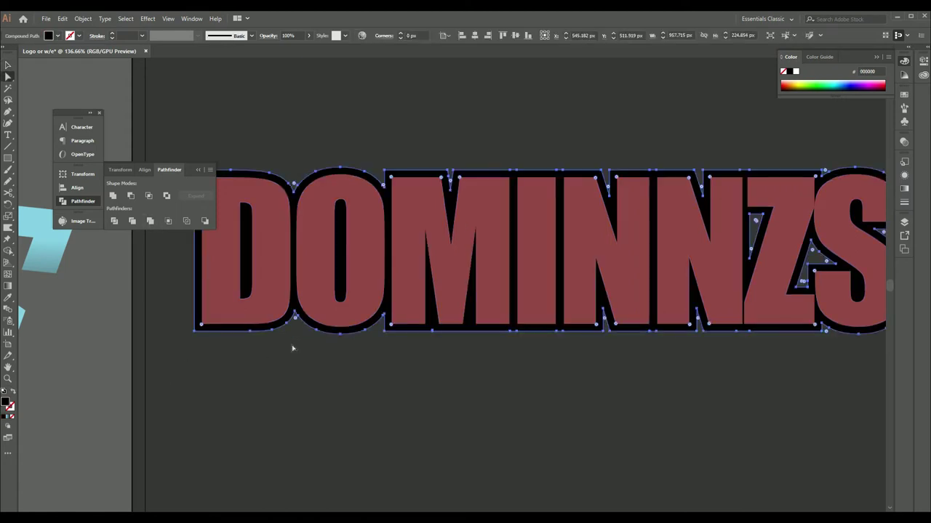
pyautogui.click(291, 346)
pyautogui.click(221, 333)
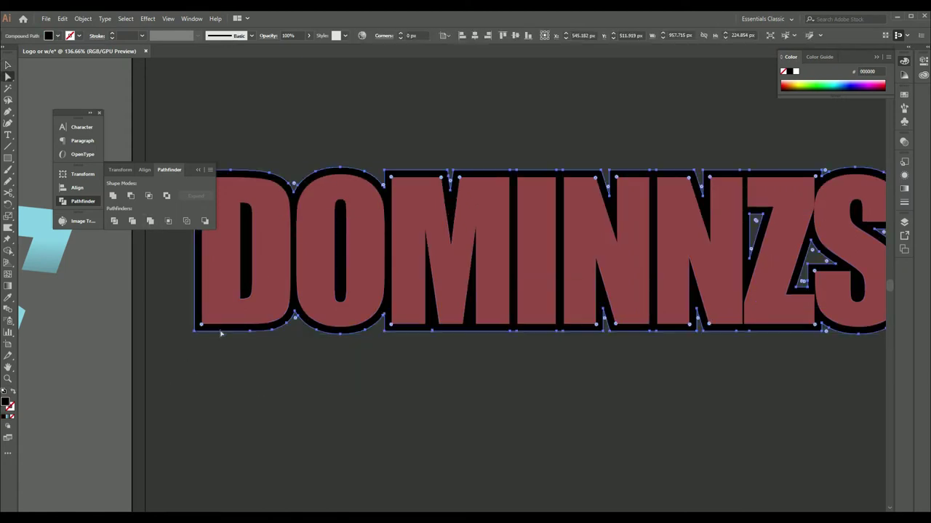
pyautogui.doubleClick(6, 400)
pyautogui.click(556, 302)
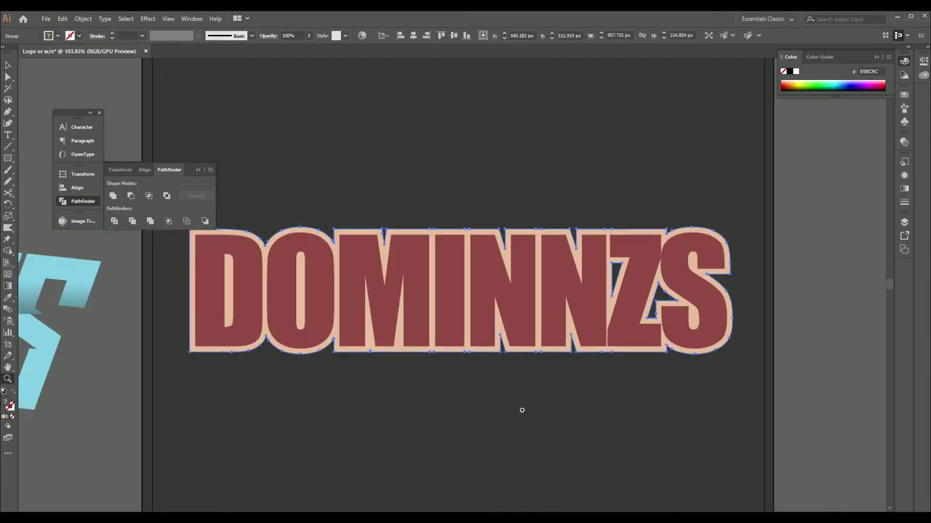
pyautogui.press('v')
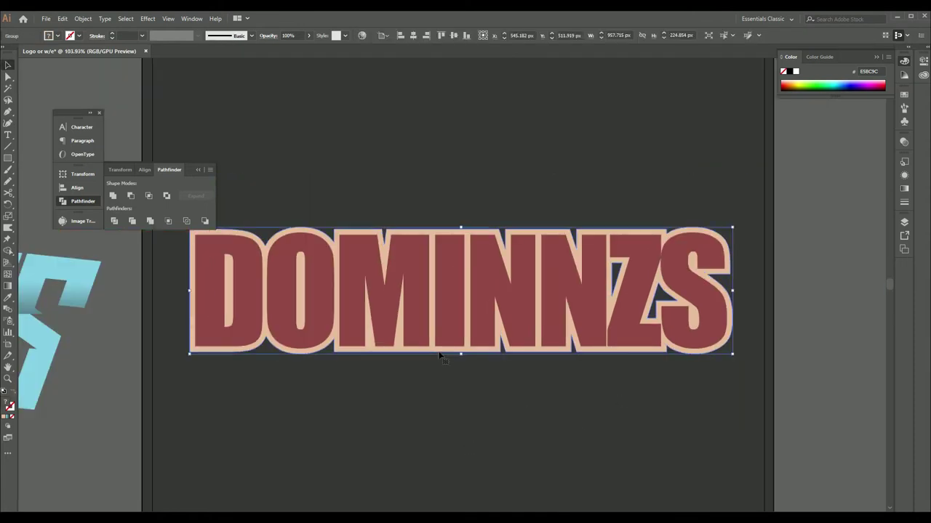
pyautogui.click(385, 203)
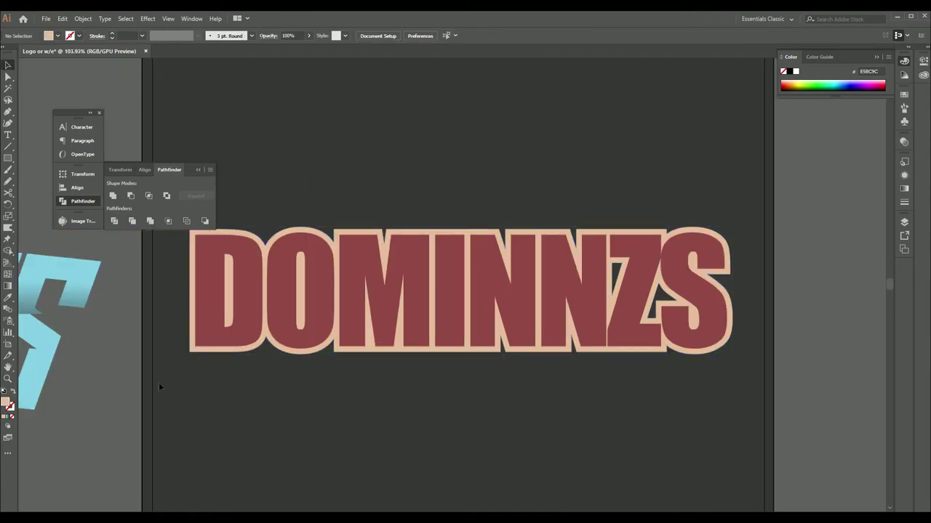
pyautogui.scroll(2, 146, 280)
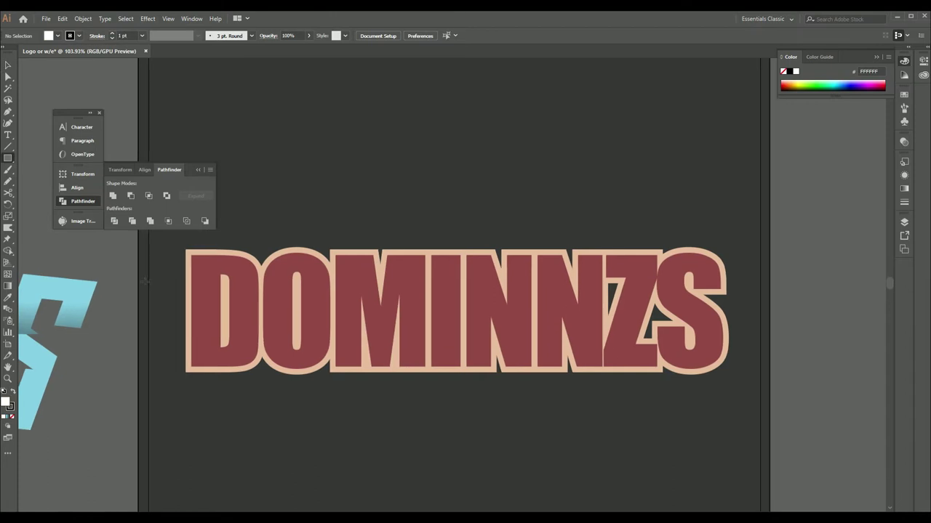
# Step: Draw a white band across the top of DOMINNZS at 35% opacity
pyautogui.moveTo(797, 254); pyautogui.dragTo(798, 254)
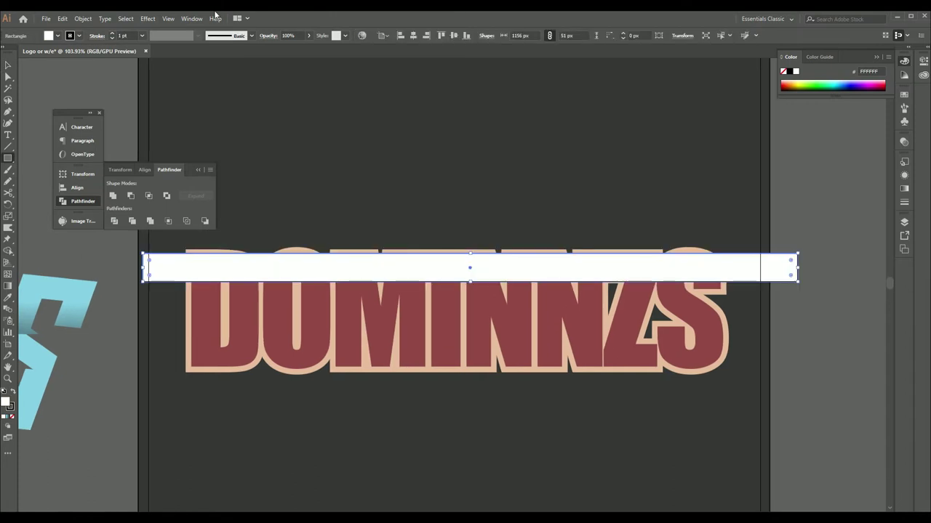
pyautogui.click(309, 36)
pyautogui.moveTo(311, 47); pyautogui.dragTo(284, 47)
pyautogui.scroll(5, 431, 176)
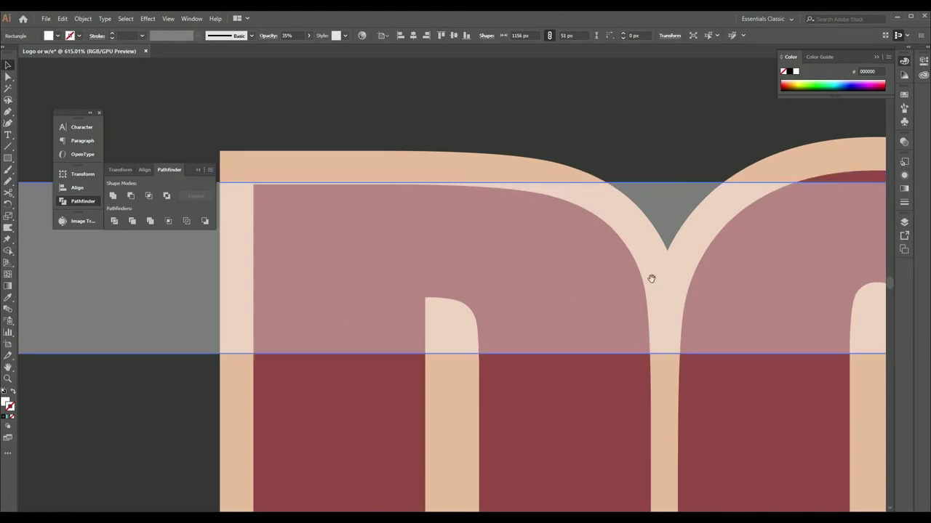
pyautogui.hscroll(5, 651, 276)
pyautogui.hscroll(5, 455, 287)
pyautogui.hscroll(5, 373, 304)
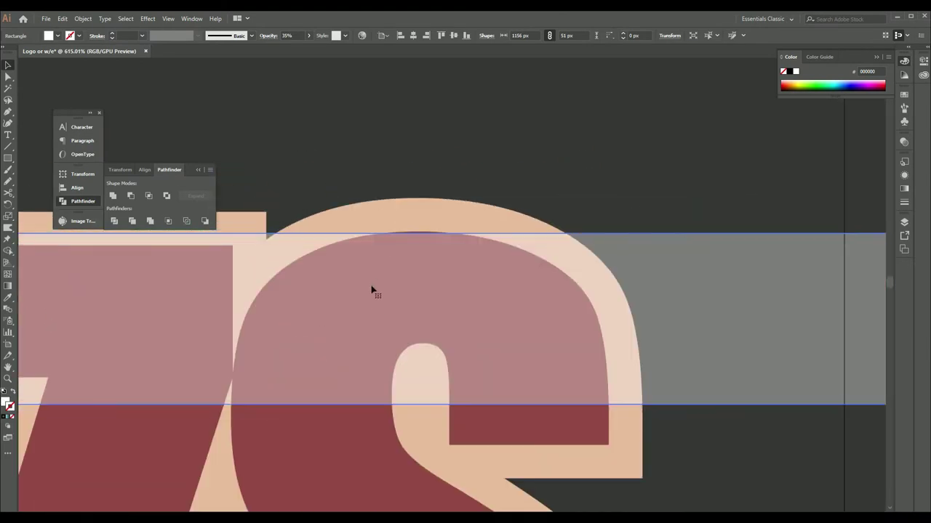
pyautogui.scroll(-5, 328, 287)
pyautogui.scroll(-5, 598, 245)
# Step: Copy the band down to the letters' bottom, squash it to a 6 px strip, and select both
pyautogui.press('v')
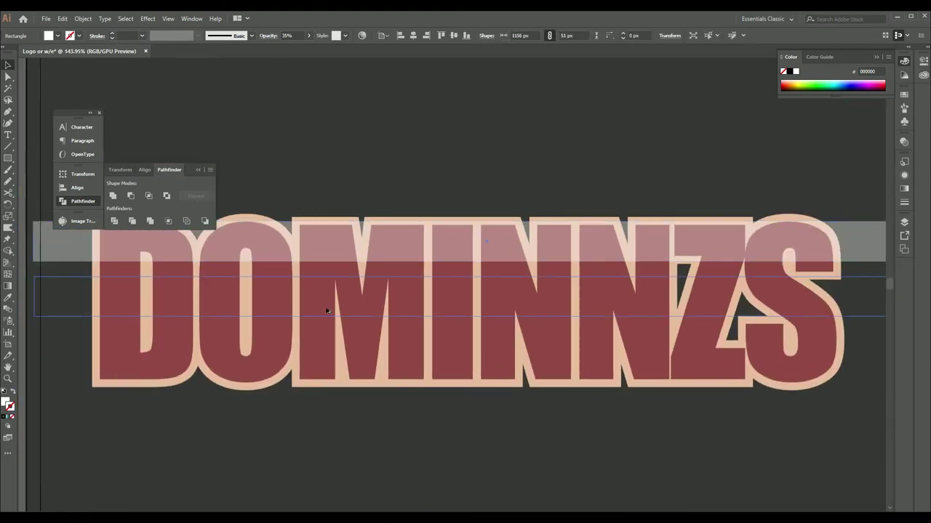
pyautogui.moveTo(322, 255); pyautogui.dragTo(322, 376)
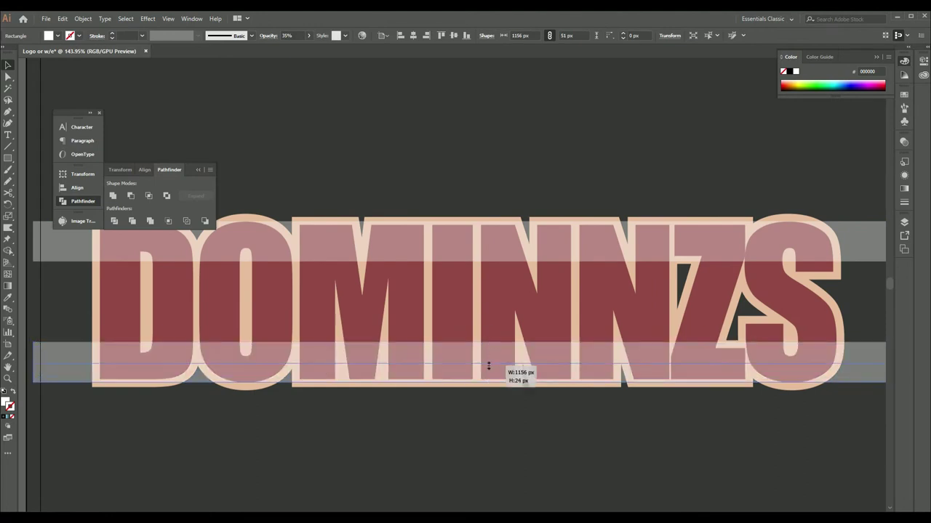
pyautogui.moveTo(489, 366); pyautogui.dragTo(488, 379)
pyautogui.keyDown('shift'); pyautogui.click(474, 229); pyautogui.keyUp('shift')
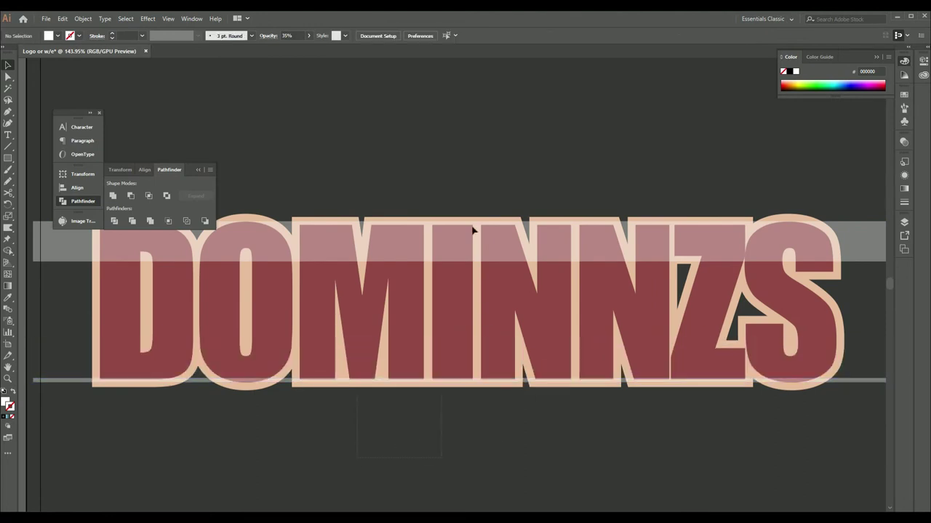
pyautogui.hscroll(-5, 277, 394)
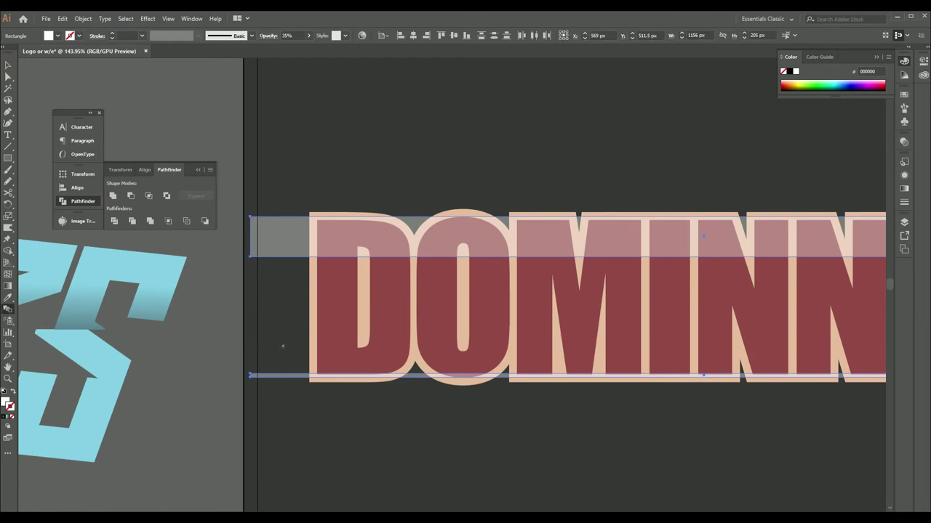
# Step: Blend the top band with the bottom strip and expand the blend
pyautogui.click(279, 377)
pyautogui.doubleClick(10, 344)
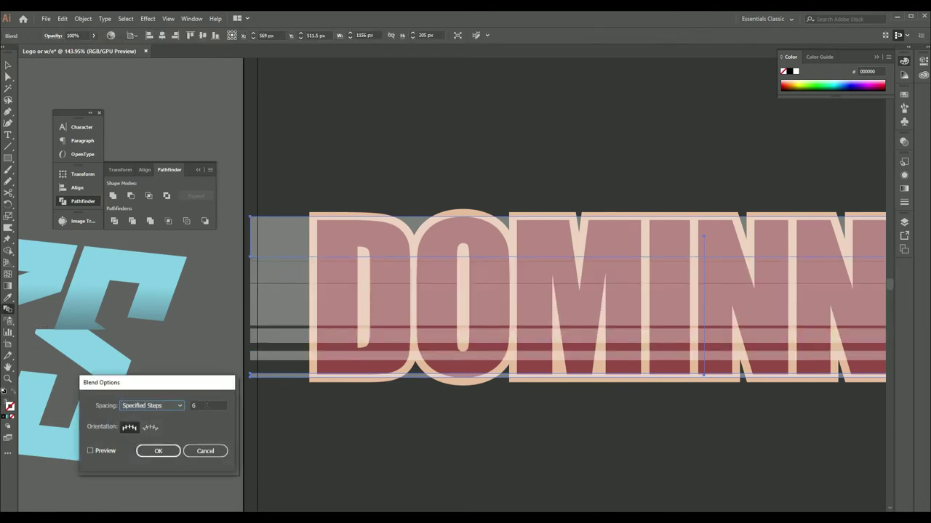
pyautogui.press('Return')
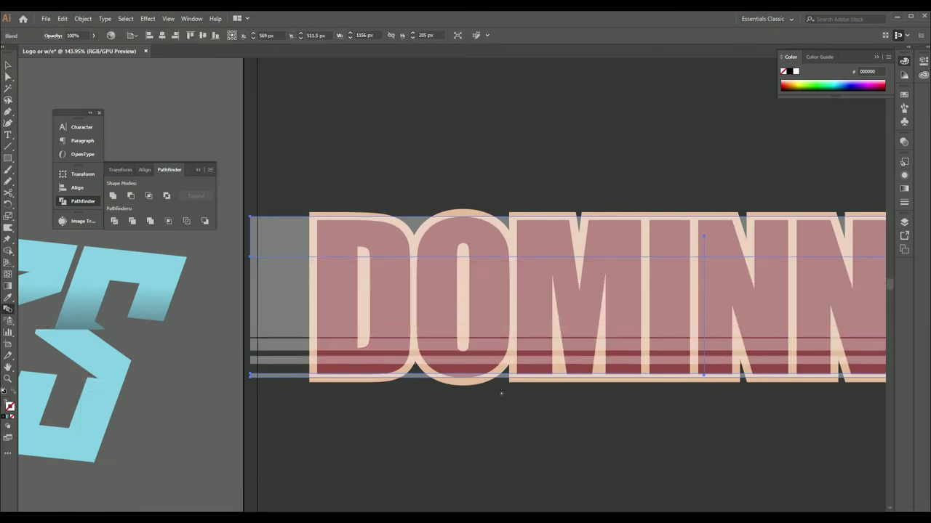
pyautogui.click(77, 19)
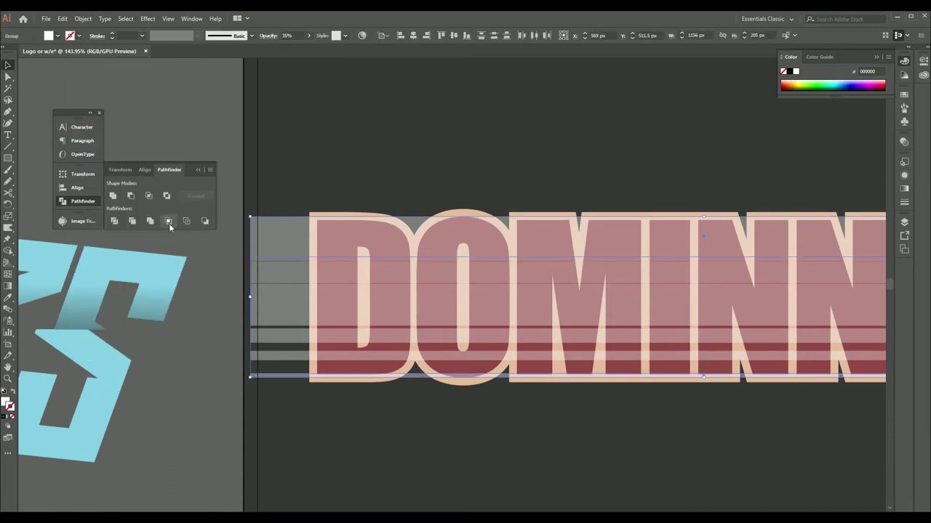
pyautogui.click(189, 141)
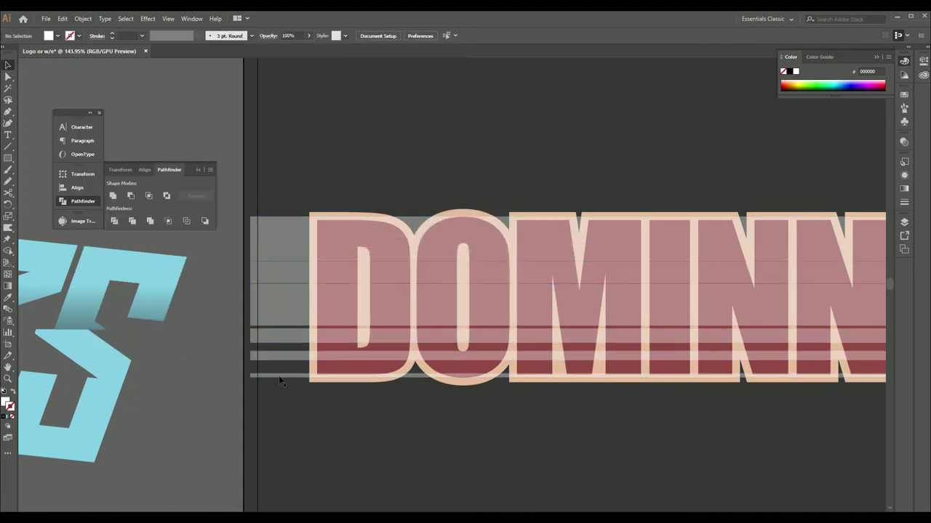
# Step: Re-blend the stripe group with 100 specified steps
pyautogui.click(280, 381)
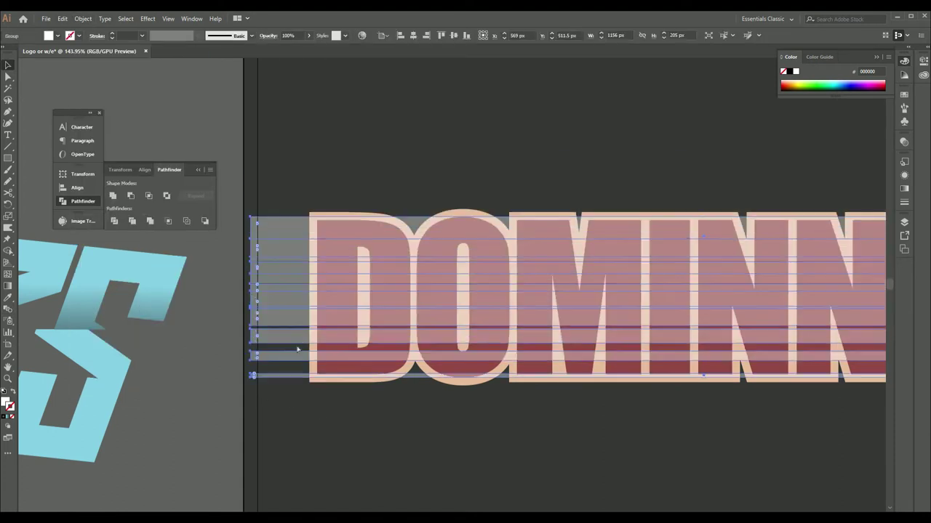
pyautogui.hotkey('ctrl', 'alt', 'b')
pyautogui.doubleClick(8, 309)
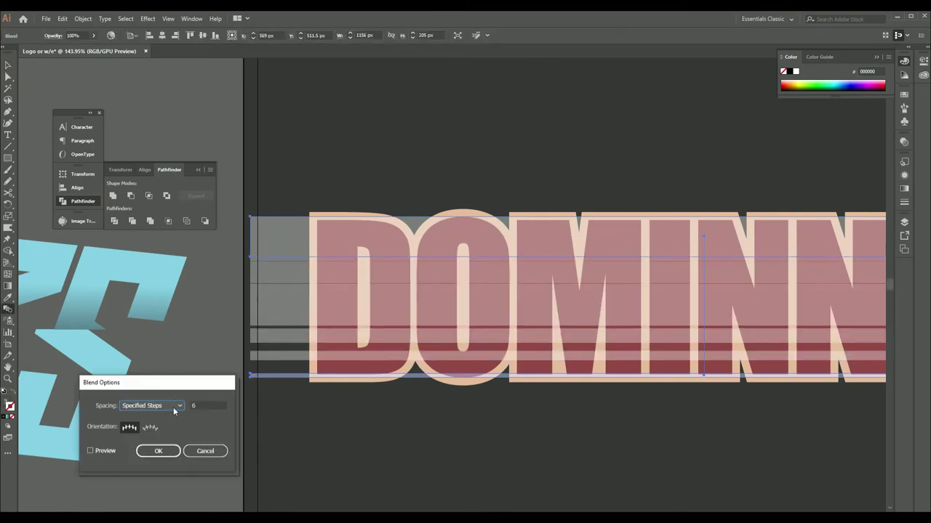
pyautogui.write('100')
pyautogui.press('Return')
# Step: Shorten the top grey band and blend it again with the bottom line
pyautogui.click(643, 253)
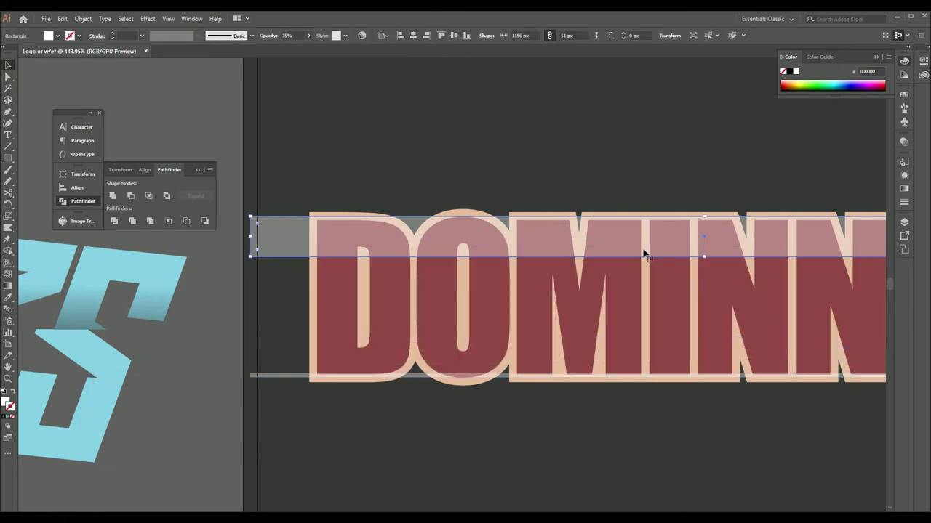
pyautogui.moveTo(704, 254); pyautogui.dragTo(704, 247)
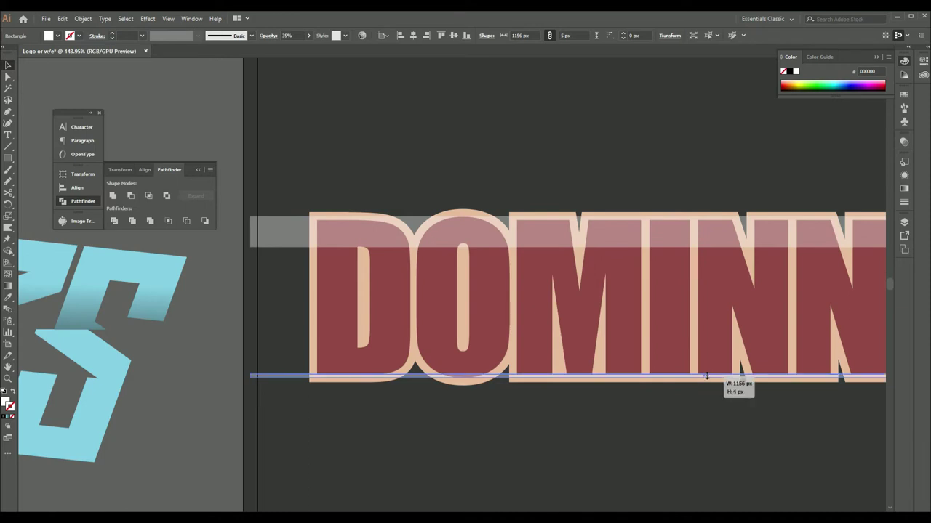
pyautogui.hotkey('ctrl', 'a')
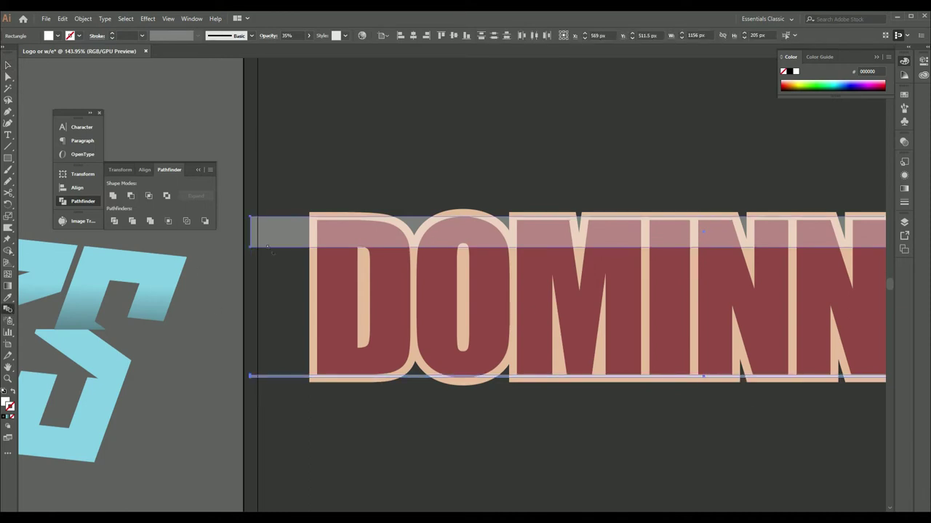
pyautogui.click(268, 248)
pyautogui.click(283, 376)
# Step: Set the blend to 6 specified steps and expand it into separate stripe shapes
pyautogui.doubleClick(7, 311)
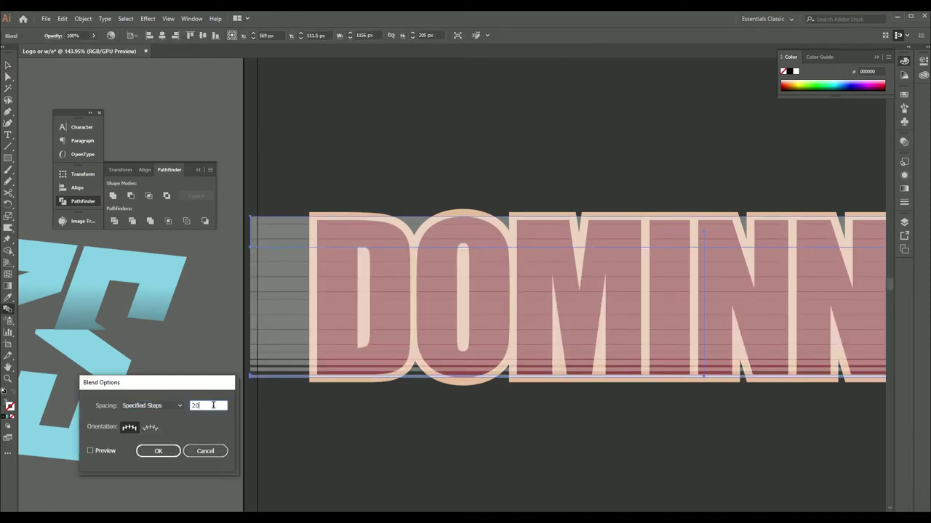
pyautogui.press('Return')
pyautogui.doubleClick(7, 310)
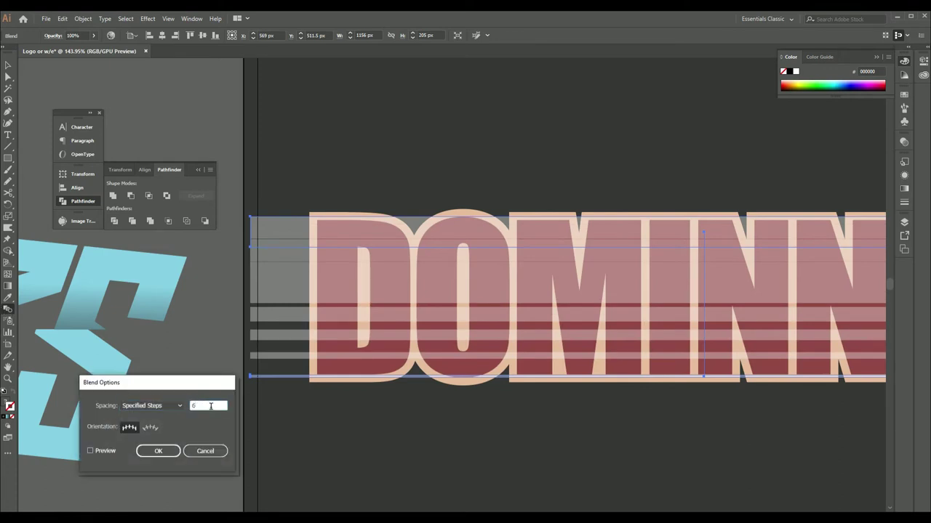
pyautogui.press('Return')
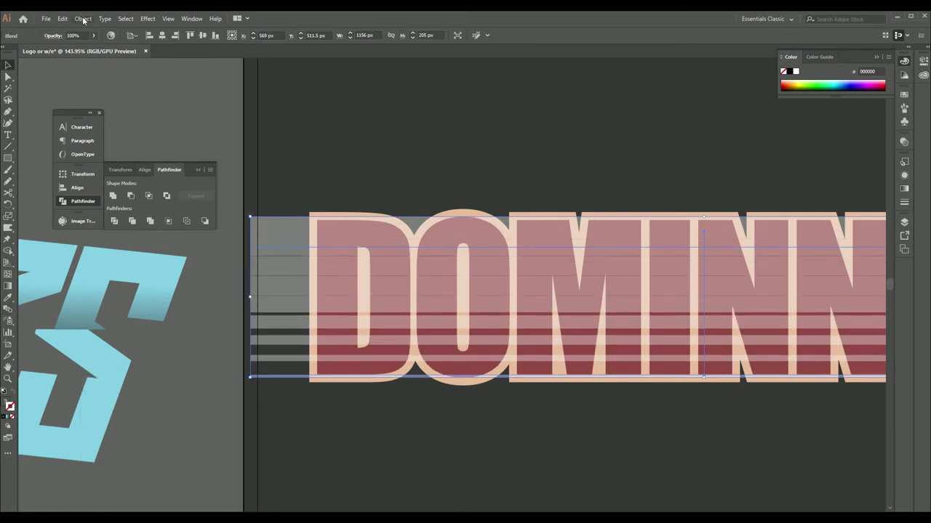
pyautogui.click(82, 19)
pyautogui.click(150, 227)
pyautogui.press('Return')
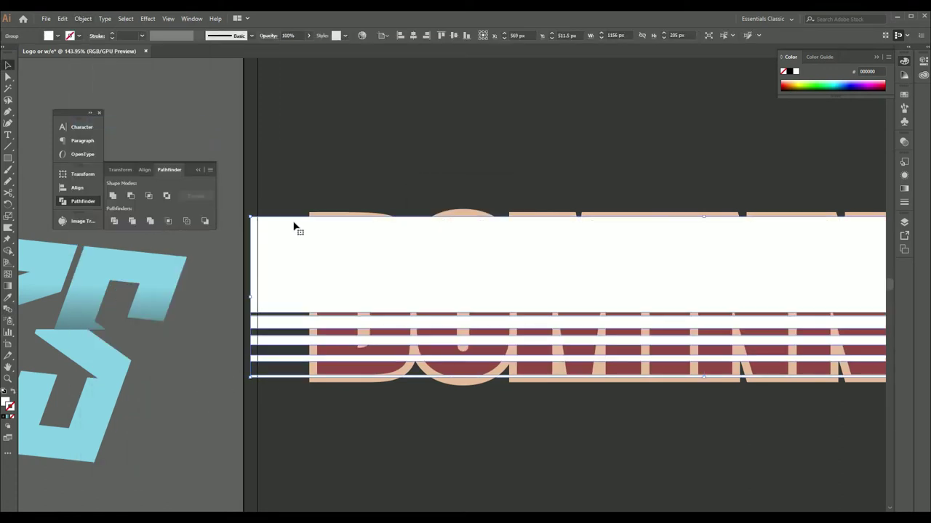
# Step: Undo and redo expanding the blend into separate stripes
pyautogui.hotkey('ctrl', 'z')
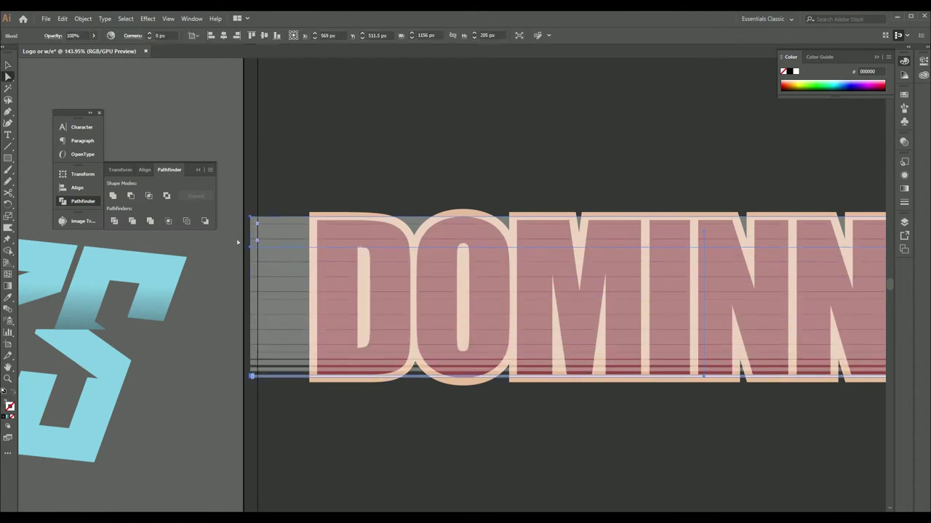
pyautogui.click(83, 19)
pyautogui.click(82, 18)
pyautogui.click(100, 121)
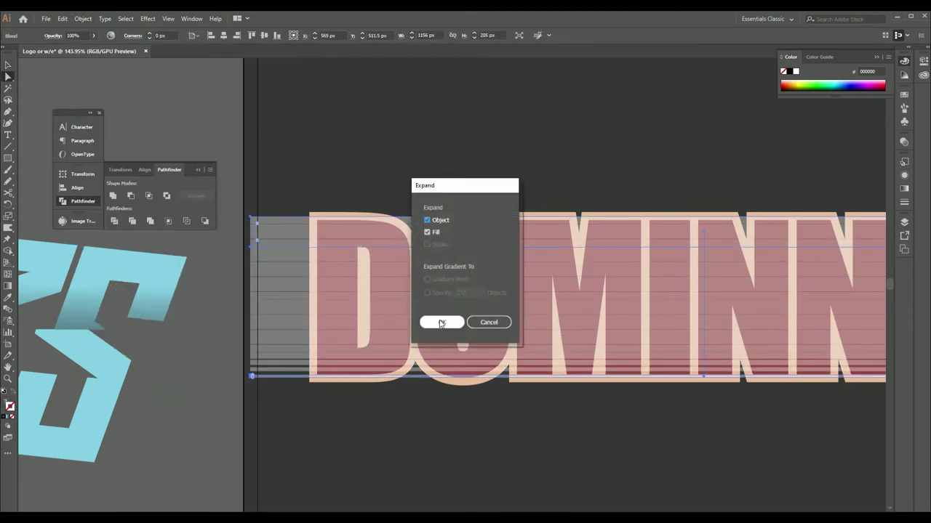
pyautogui.press('Return')
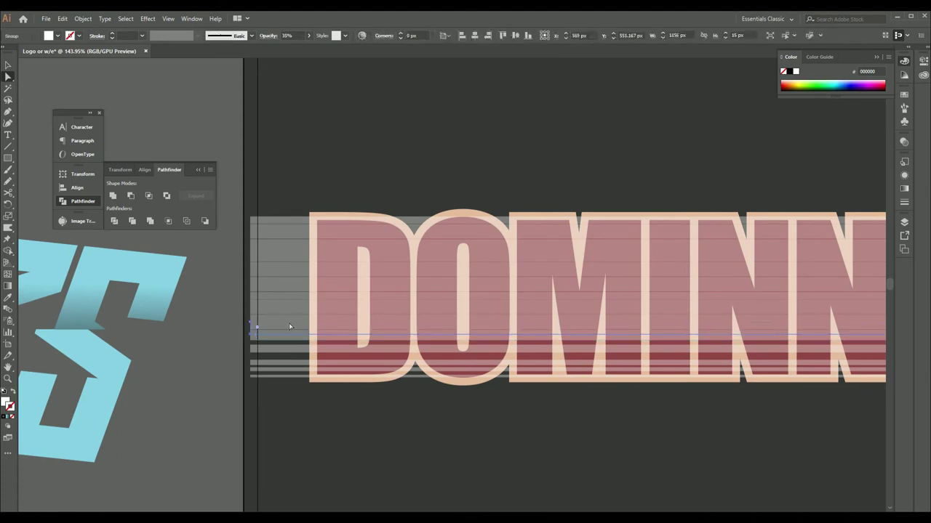
# Step: Move the white stripe group up over the DOMINNZS lettering
pyautogui.moveTo(289, 327); pyautogui.dragTo(296, 282)
pyautogui.hotkey('ctrl', 'shift', 'a')
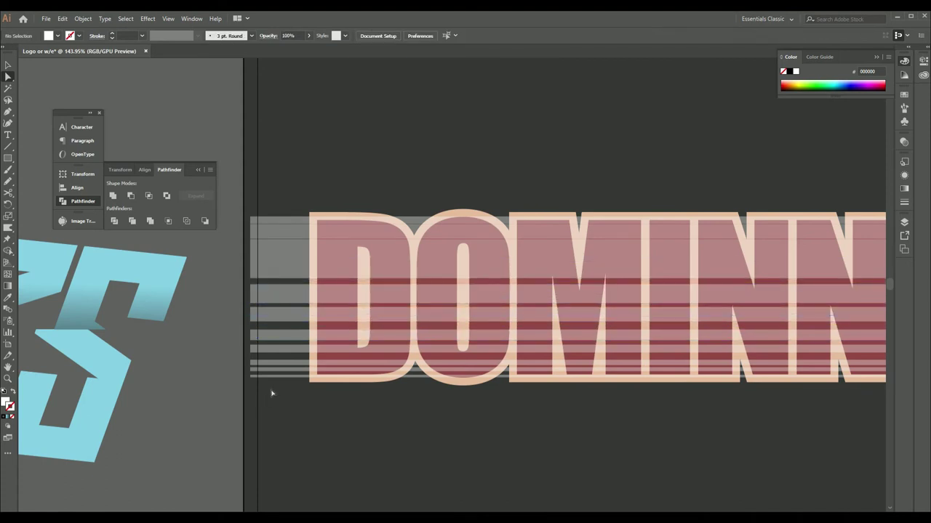
pyautogui.moveTo(272, 393); pyautogui.dragTo(166, 205)
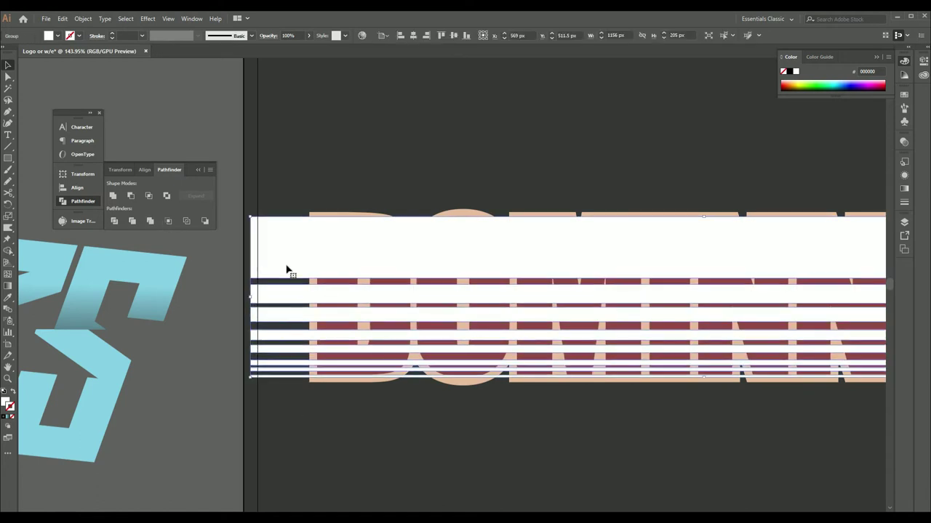
pyautogui.click(277, 429)
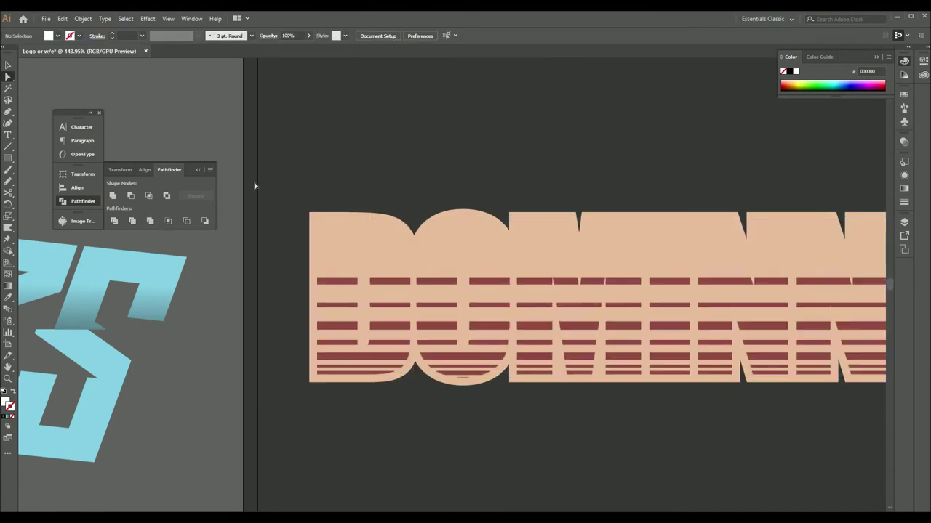
pyautogui.hscroll(5, 255, 187)
pyautogui.click(416, 374)
pyautogui.press('v')
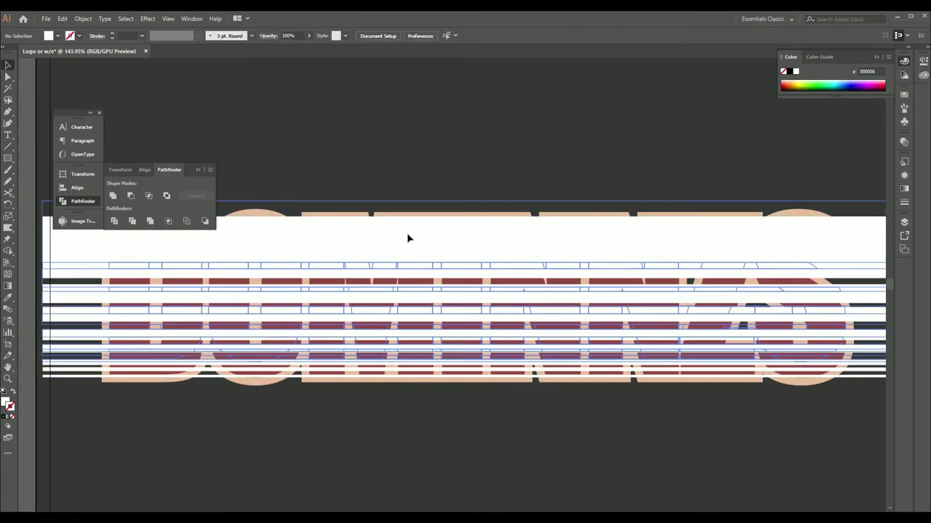
pyautogui.click(410, 261)
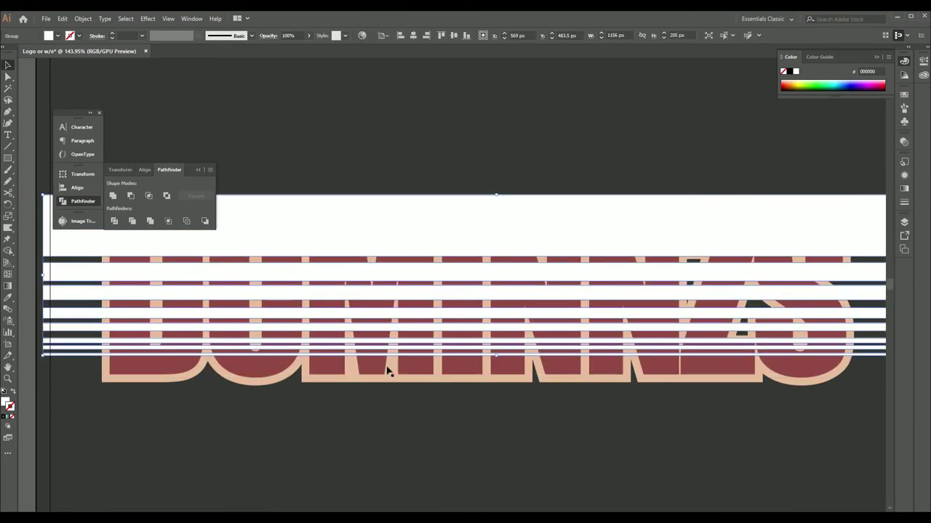
pyautogui.moveTo(410, 261); pyautogui.dragTo(420, 219)
# Step: Delete the white stripes to leave peach speed-line gaps, then fit the artboard in view
pyautogui.press('a')
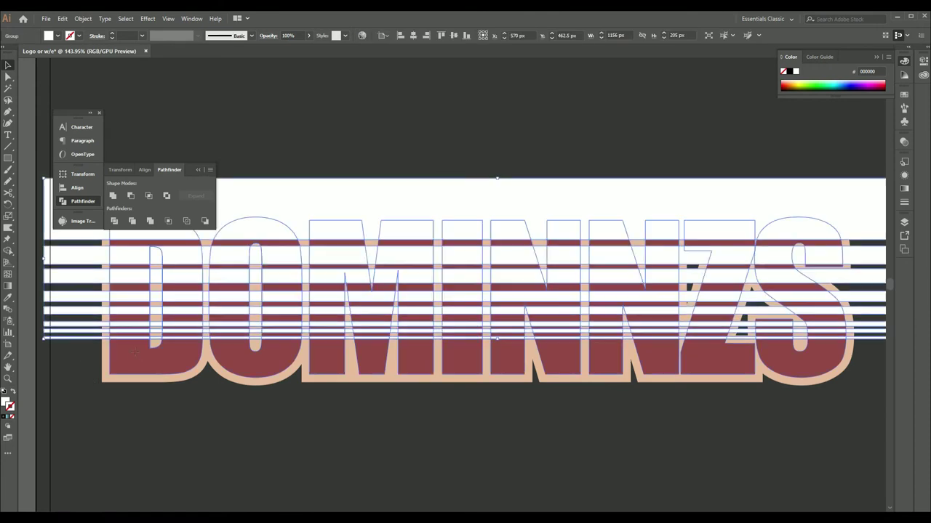
pyautogui.moveTo(872, 382); pyautogui.dragTo(58, 155)
pyautogui.press('Delete')
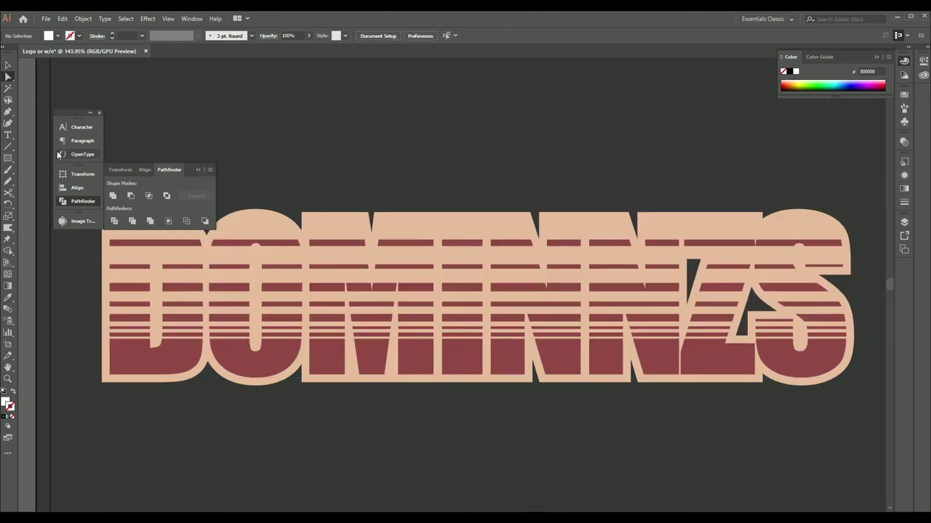
pyautogui.hotkey('ctrl', '0')
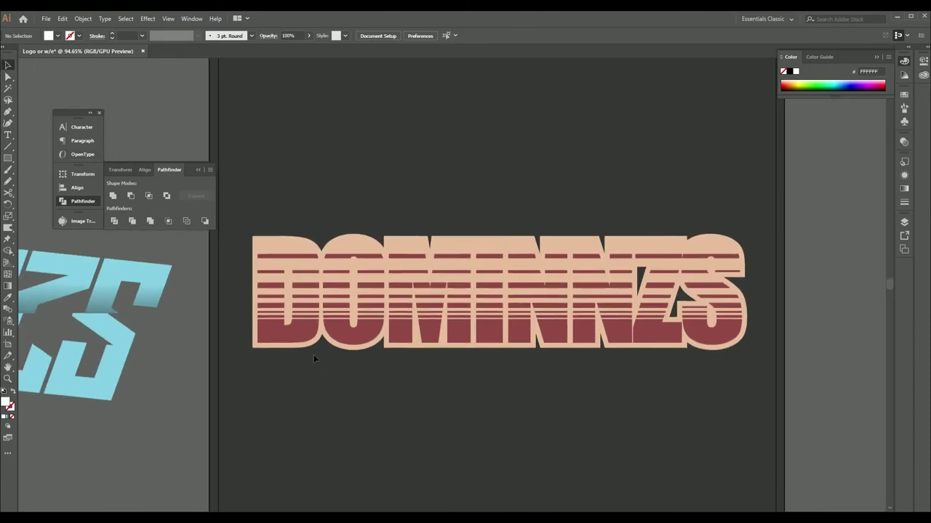
# Step: Select the DOMINNZS artwork and preview an Arc warp with an 11% bend
pyautogui.hotkey('ctrl', 'a')
pyautogui.click(447, 426)
pyautogui.moveTo(762, 174); pyautogui.dragTo(244, 360)
pyautogui.click(148, 18)
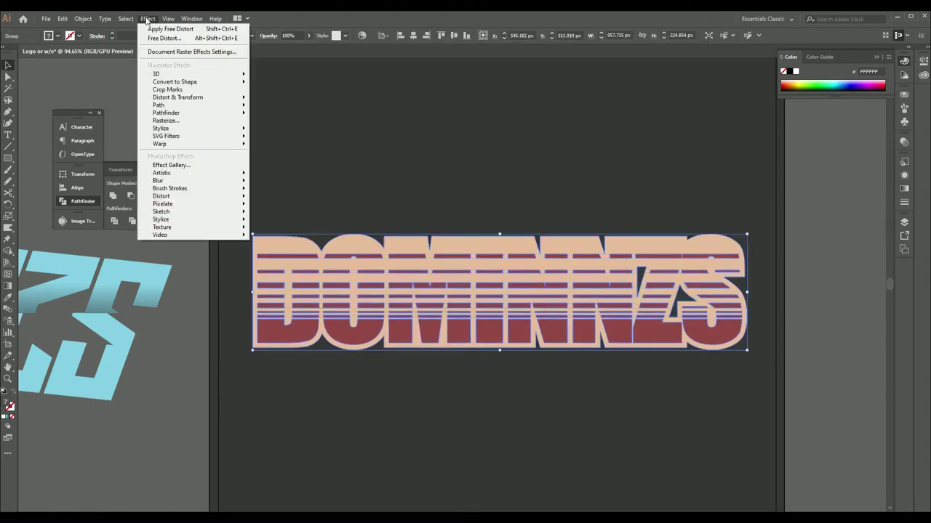
pyautogui.moveTo(190, 143)
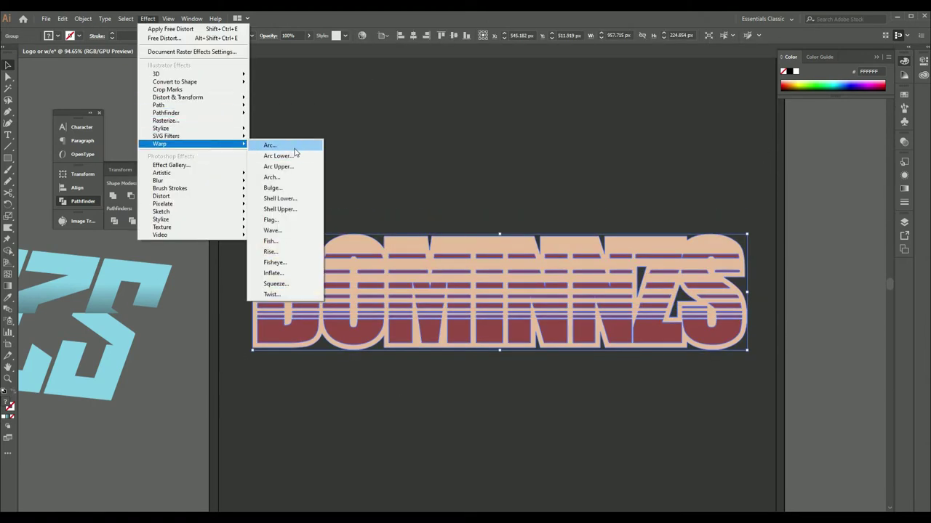
pyautogui.click(292, 166)
pyautogui.moveTo(625, 340); pyautogui.dragTo(615, 341)
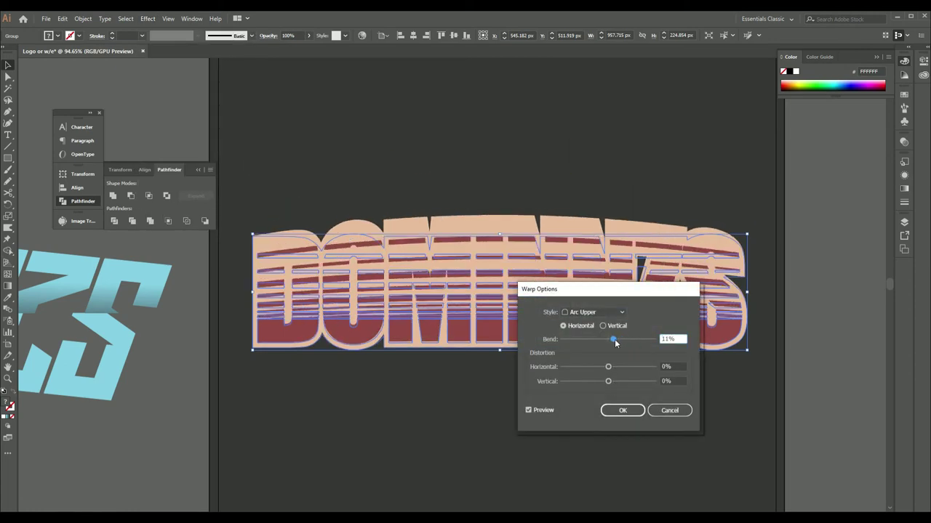
# Step: Switch the warp to Arc Lower with a 14% bend and apply it
pyautogui.click(623, 410)
pyautogui.click(83, 18)
pyautogui.click(83, 129)
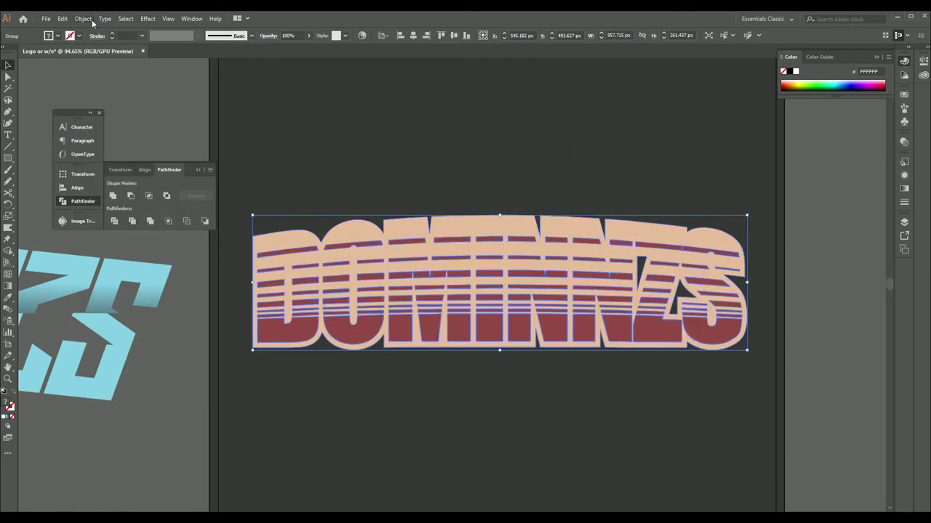
pyautogui.click(147, 18)
pyautogui.click(276, 153)
pyautogui.moveTo(615, 339); pyautogui.dragTo(604, 345)
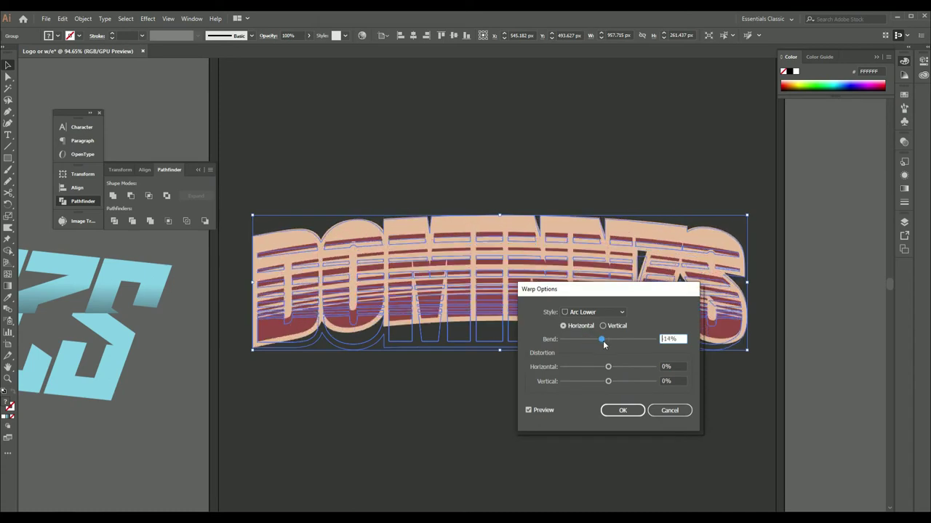
pyautogui.click(622, 410)
# Step: Undo the lower-arc warp and bring up the Free Distort preview
pyautogui.click(283, 167)
pyautogui.hotkey('ctrl', 'a')
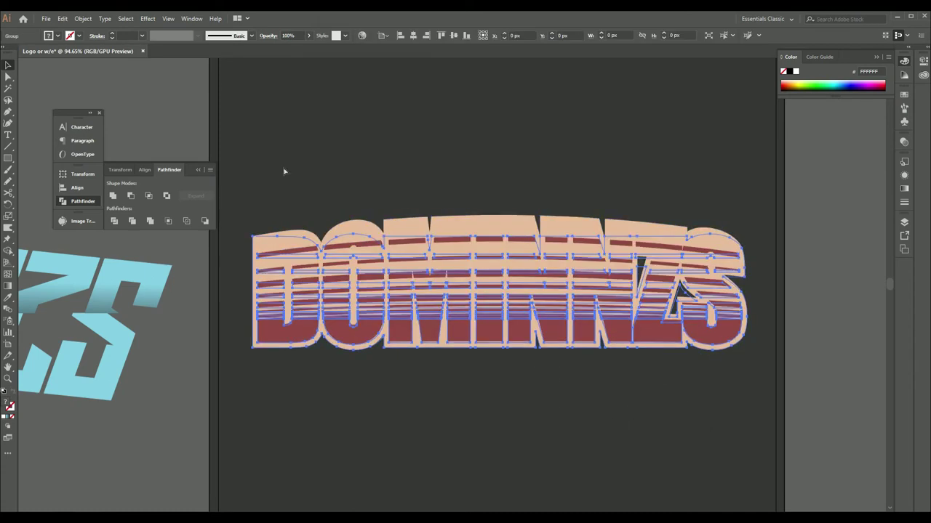
pyautogui.hotkey('ctrl', 'z')
pyautogui.click(147, 18)
pyautogui.click(280, 98)
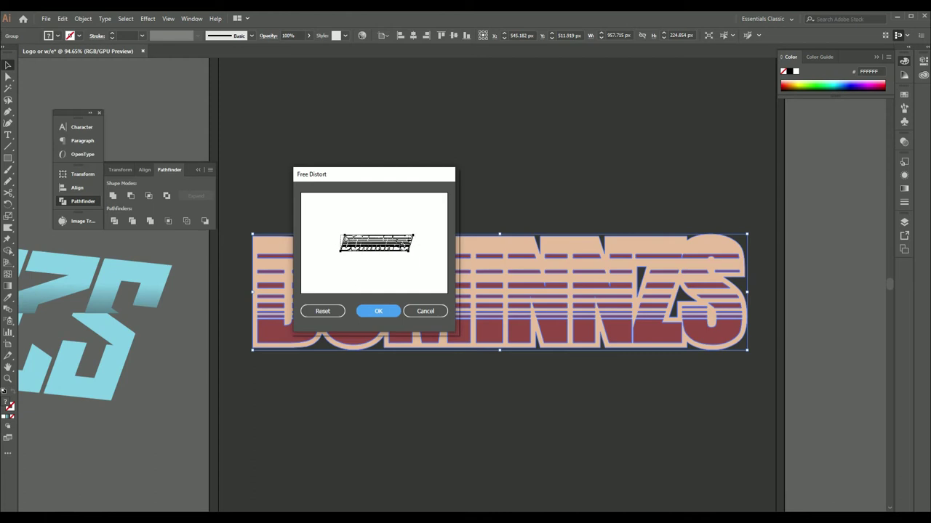
# Step: Confirm the Free Distort slant and expand the appearance into editable paths
pyautogui.click(362, 311)
pyautogui.click(83, 18)
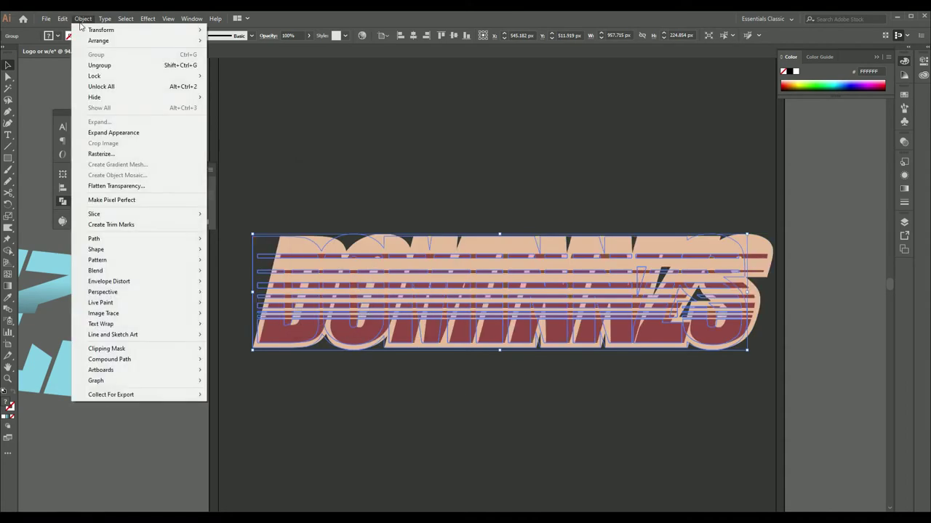
pyautogui.click(109, 136)
# Step: Move the slanted lettering up-left and select its peach backing with Direct Selection
pyautogui.moveTo(605, 336); pyautogui.dragTo(582, 333)
pyautogui.press('a')
pyautogui.click(270, 349)
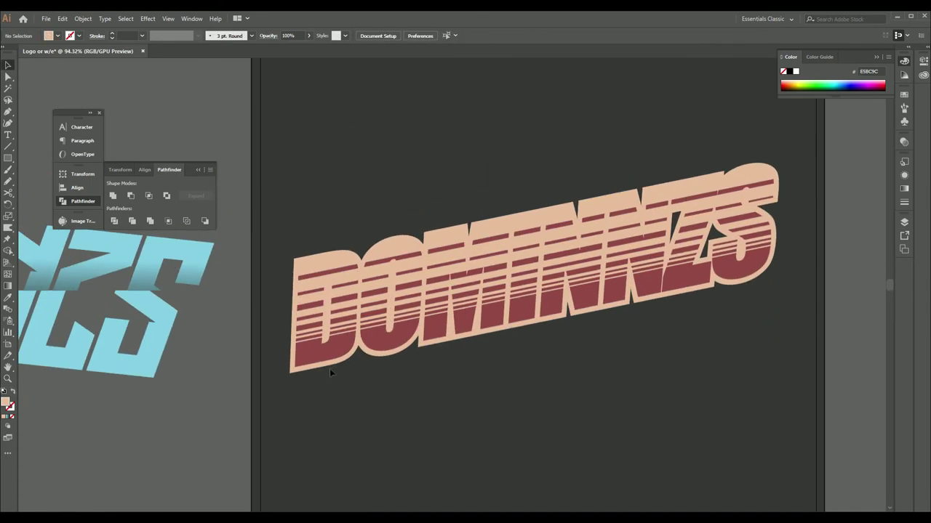
pyautogui.click(329, 367)
# Step: Drag the peach backing down below the maroon stripes, then reselect the lettering
pyautogui.press('a')
pyautogui.moveTo(340, 365); pyautogui.dragTo(328, 454)
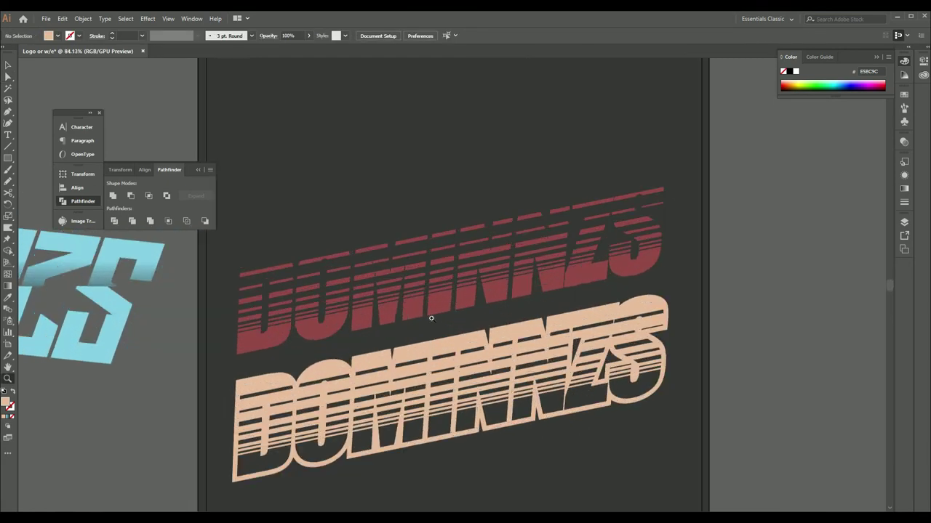
pyautogui.press('v')
pyautogui.hotkey('ctrl', 'a')
pyautogui.hotkey('ctrl', 'shift', 'a')
pyautogui.click(338, 278)
# Step: Zoom in on both lettering copies and select the lower peach DOMINNZS
pyautogui.hotkey('shift', 'F7')
pyautogui.click(652, 424)
pyautogui.press('z')
pyautogui.keyDown('alt'); pyautogui.click(399, 347); pyautogui.keyUp('alt')
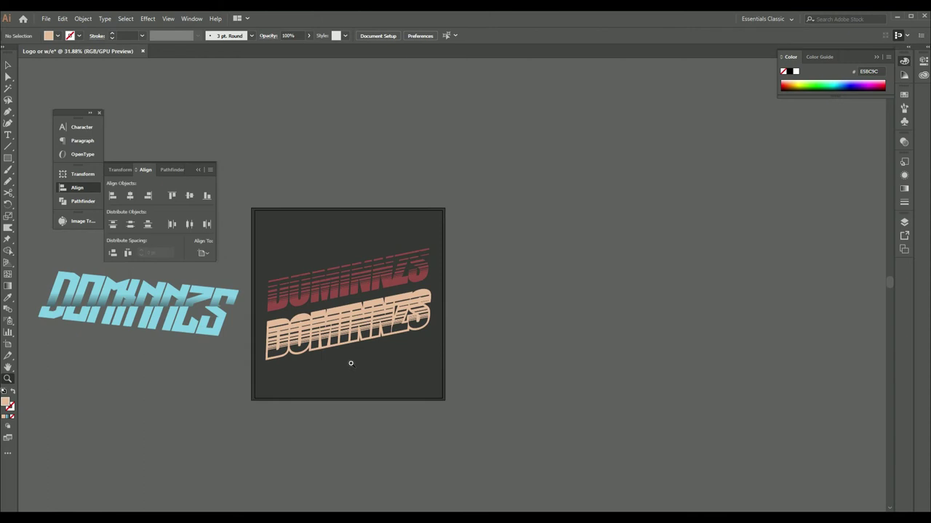
pyautogui.moveTo(311, 357)
pyautogui.mouseDown()
pyautogui.moveTo(405, 350)
pyautogui.moveTo(461, 386)
pyautogui.mouseUp()
pyautogui.press('a')
pyautogui.moveTo(242, 415); pyautogui.dragTo(499, 325)
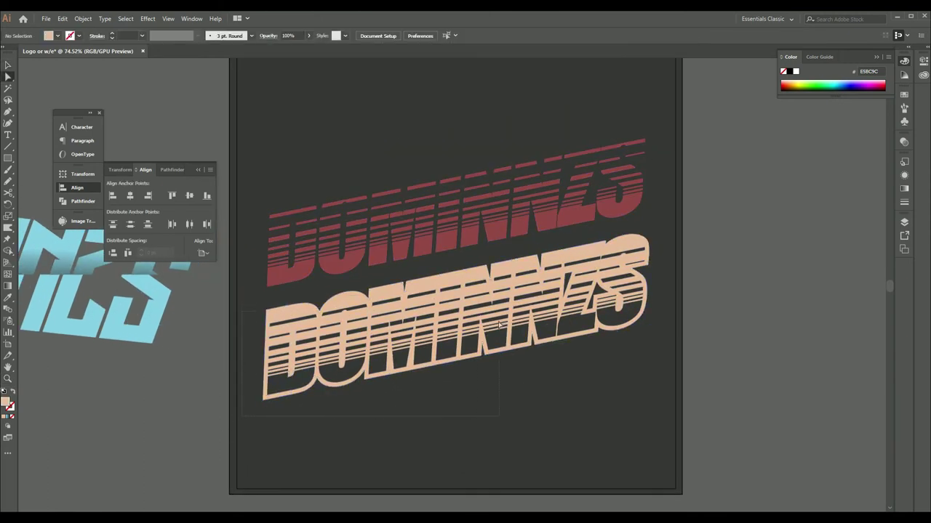
pyautogui.click(501, 272)
pyautogui.doubleClick(11, 409)
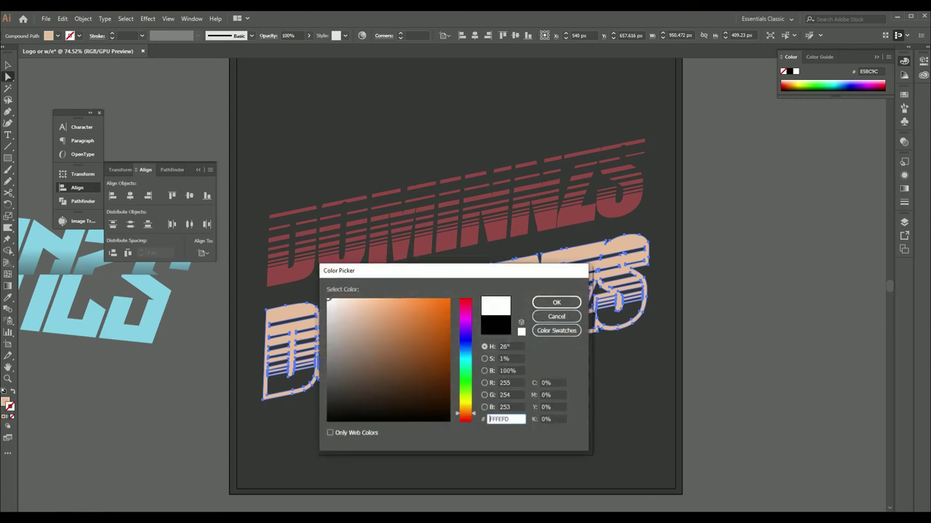
pyautogui.click(555, 303)
pyautogui.click(137, 35)
pyautogui.click(157, 149)
pyautogui.click(133, 36)
pyautogui.click(157, 214)
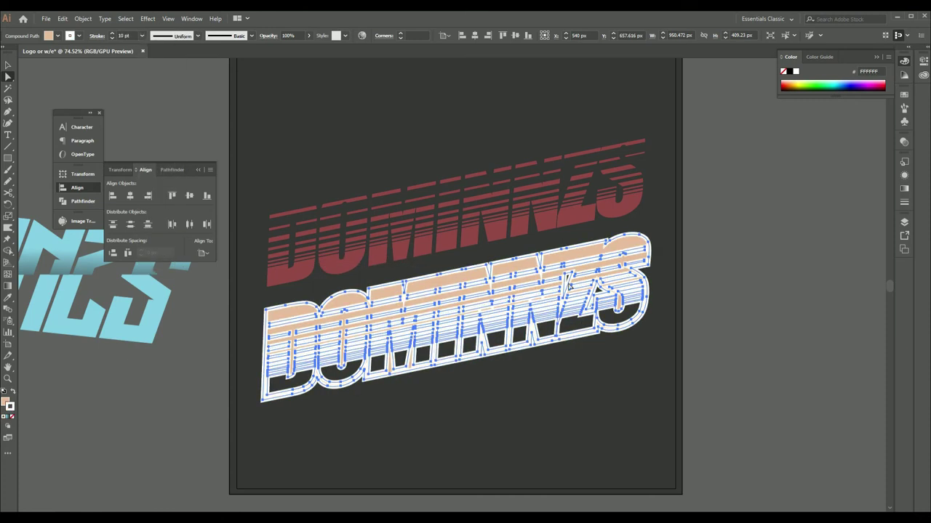
pyautogui.click(904, 162)
pyautogui.click(903, 189)
pyautogui.click(904, 175)
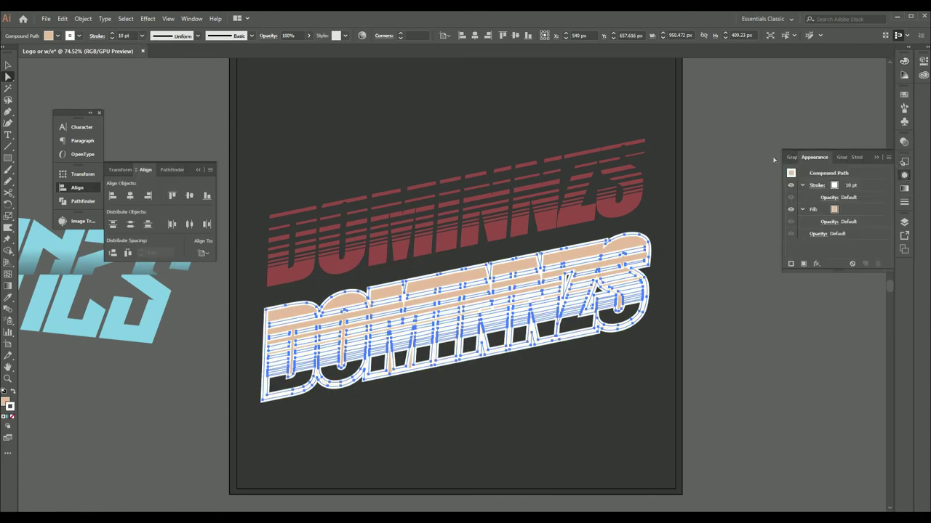
pyautogui.click(903, 201)
pyautogui.click(830, 186)
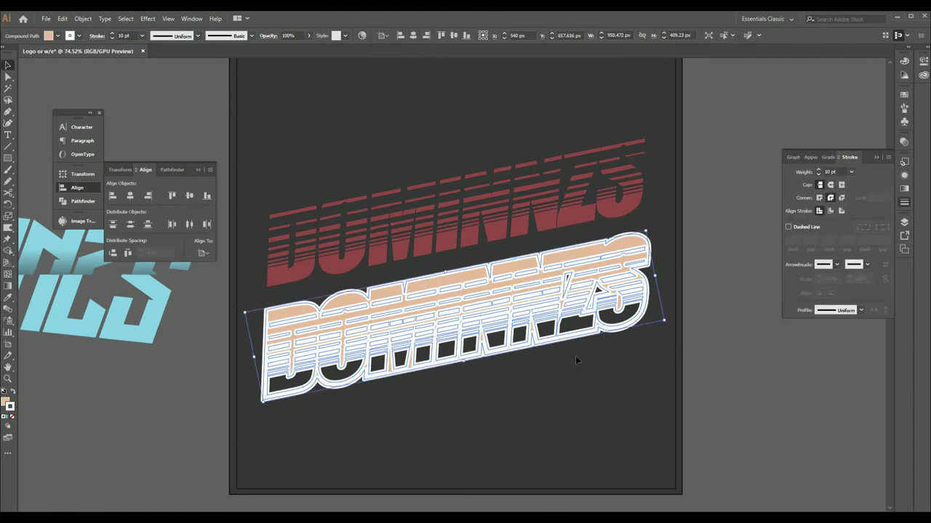
pyautogui.click(575, 356)
pyautogui.press('z')
pyautogui.click(408, 432)
pyautogui.click(385, 444)
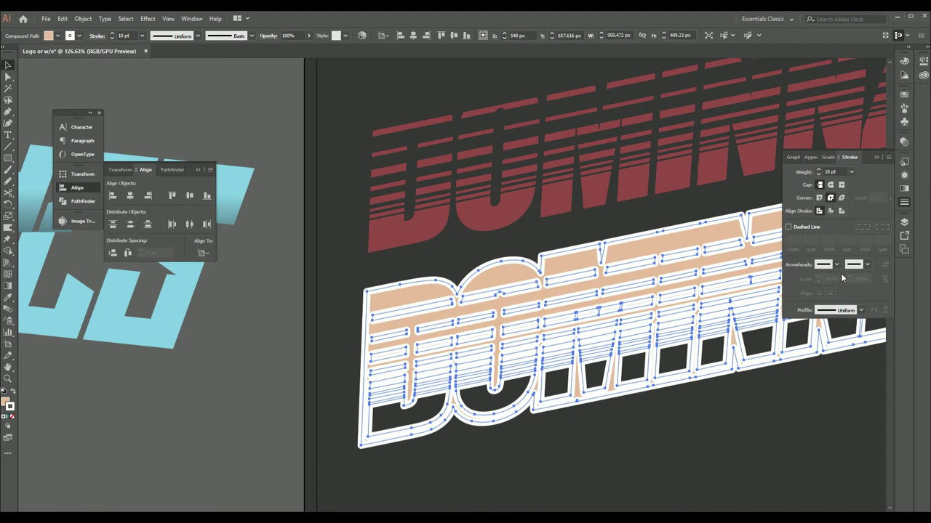
pyautogui.press('z')
pyautogui.moveTo(326, 305); pyautogui.dragTo(511, 329)
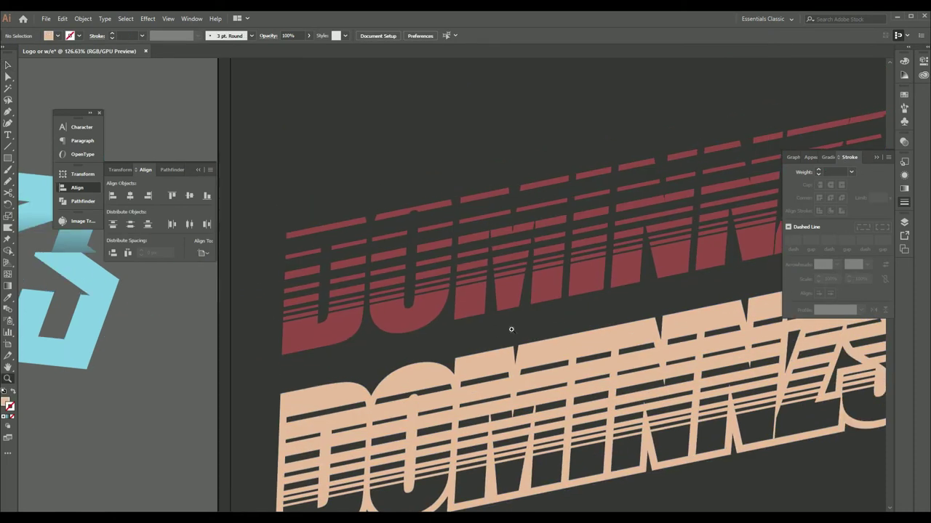
pyautogui.hotkey('ctrl', '0')
pyautogui.press('a')
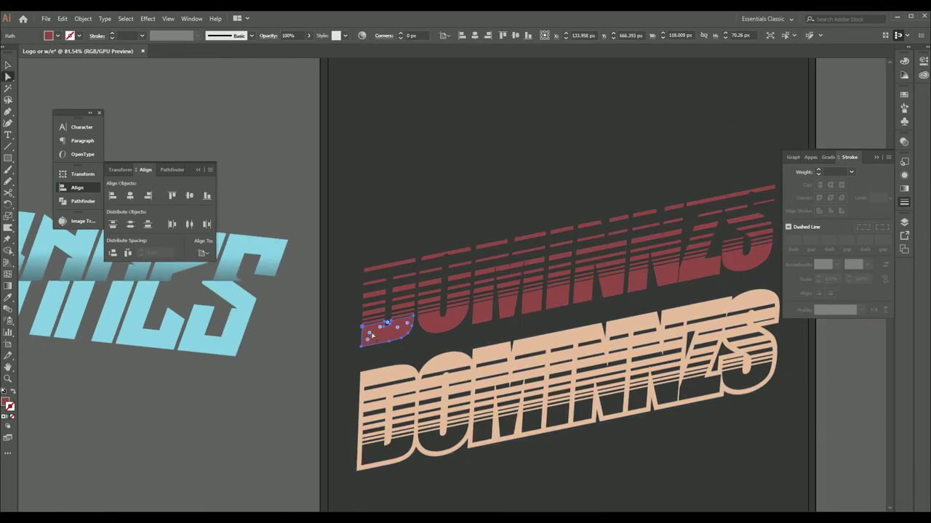
pyautogui.moveTo(351, 349)
pyautogui.mouseDown()
pyautogui.moveTo(429, 306)
pyautogui.moveTo(421, 234)
pyautogui.mouseUp()
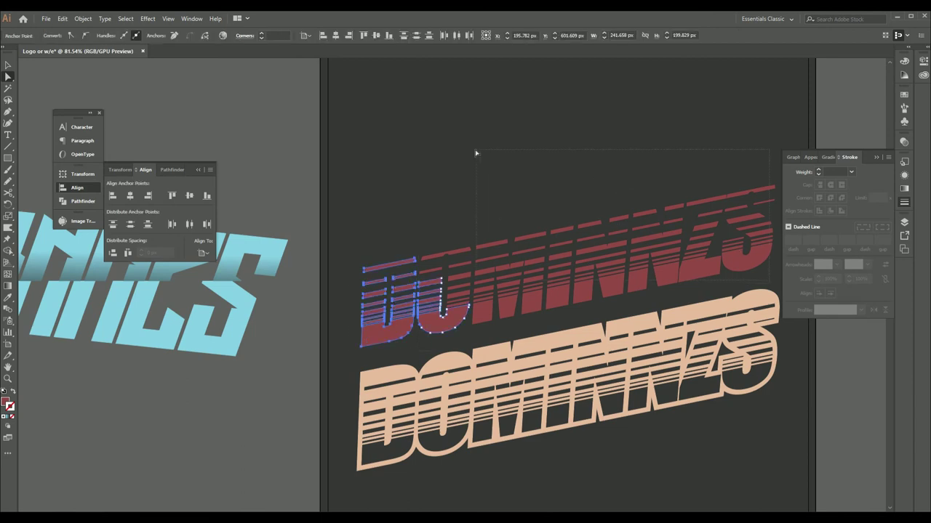
pyautogui.moveTo(477, 153); pyautogui.dragTo(561, 295)
pyautogui.scroll(-5, 524, 359)
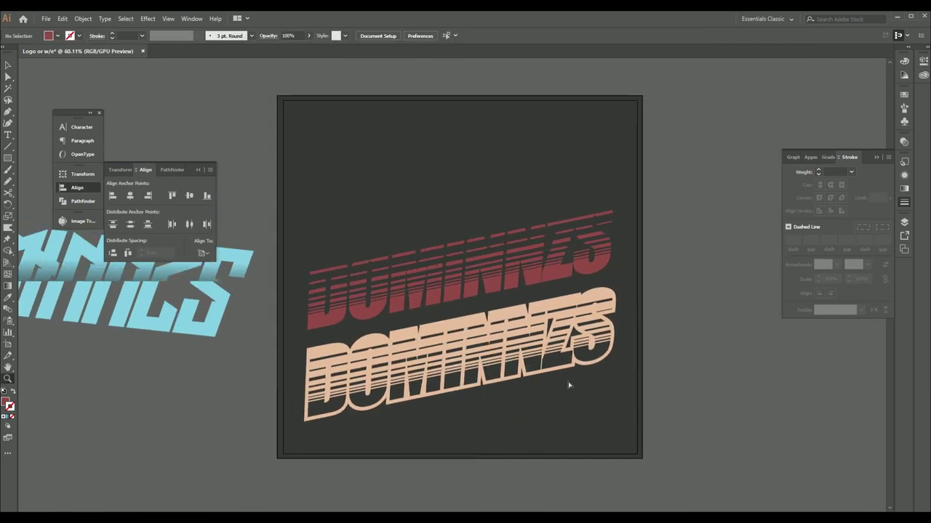
pyautogui.moveTo(327, 320); pyautogui.dragTo(327, 376)
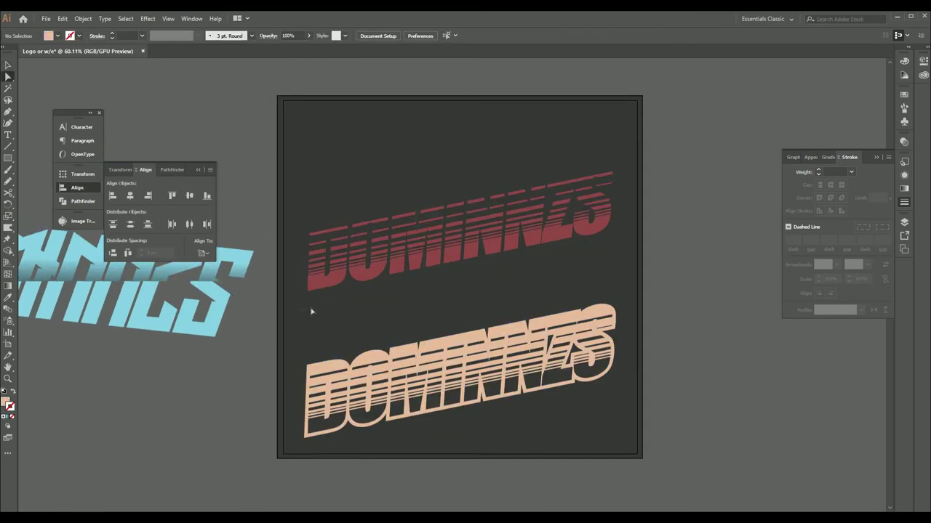
pyautogui.click(533, 266)
pyautogui.moveTo(542, 212); pyautogui.dragTo(256, 184)
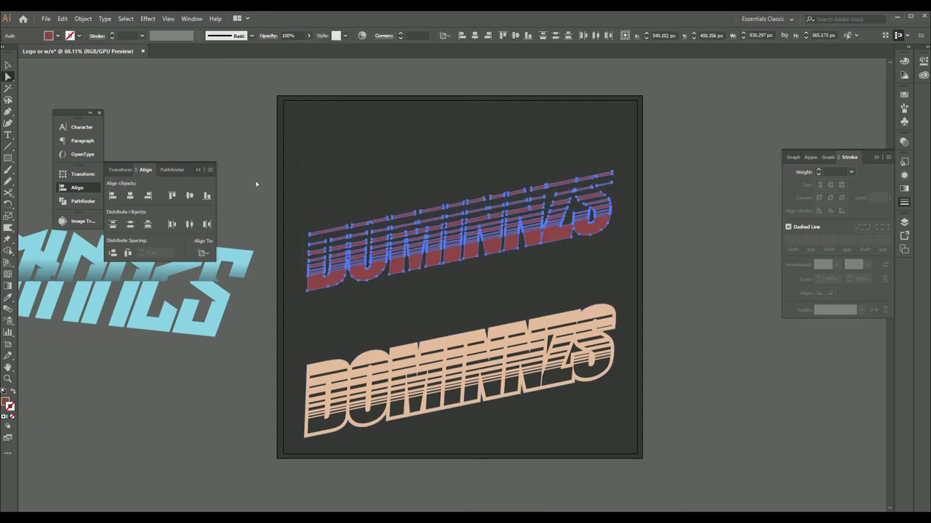
pyautogui.doubleClick(10, 406)
pyautogui.click(556, 304)
pyautogui.click(142, 35)
pyautogui.click(154, 152)
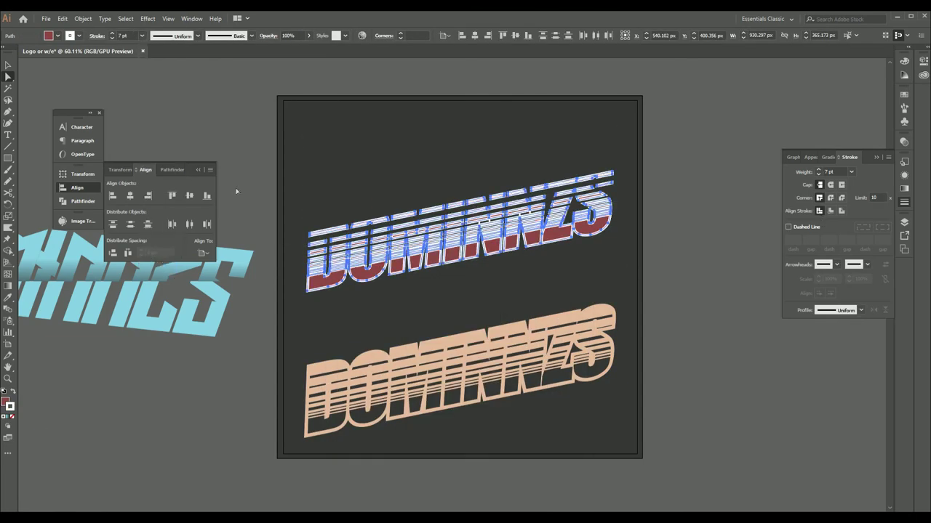
pyautogui.click(11, 417)
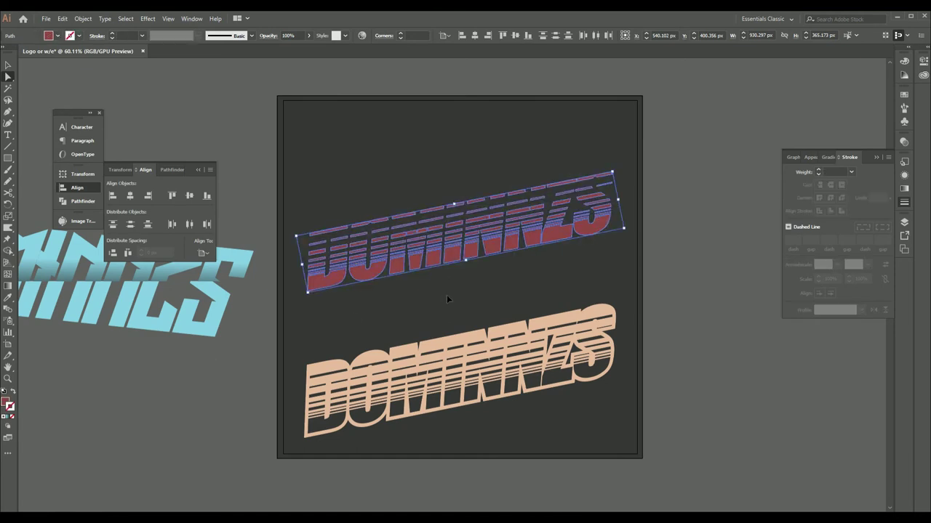
pyautogui.moveTo(447, 349); pyautogui.dragTo(447, 291)
pyautogui.click(535, 431)
pyautogui.press('F7')
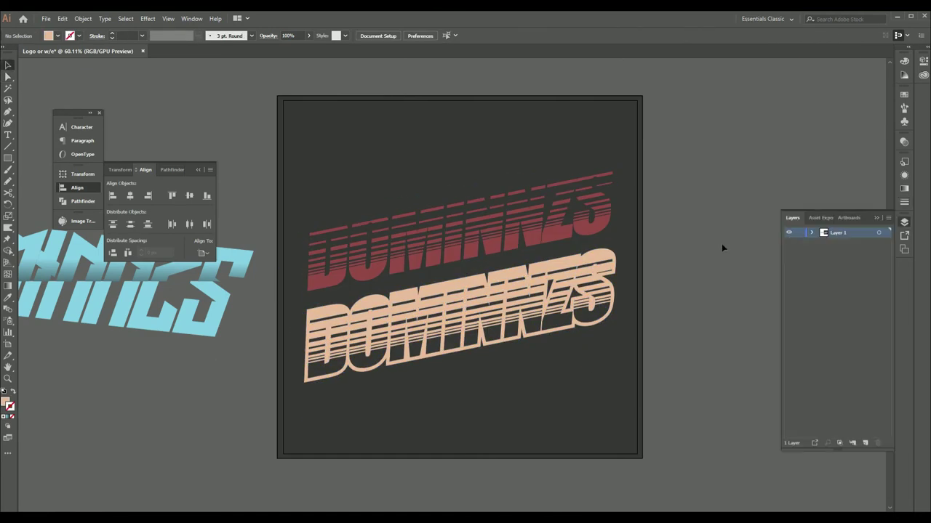
pyautogui.press('m')
# Step: Draw a large rectangle beside the artboard with a white-to-black gradient fill
pyautogui.moveTo(665, 370); pyautogui.dragTo(522, 380)
pyautogui.moveTo(525, 401); pyautogui.dragTo(778, 157)
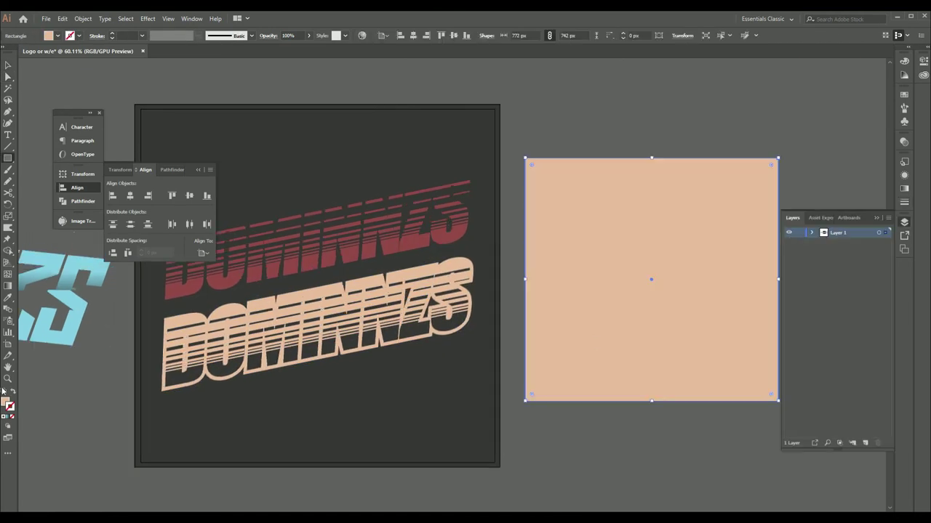
pyautogui.click(3, 391)
pyautogui.hotkey('ctrl', 'F9')
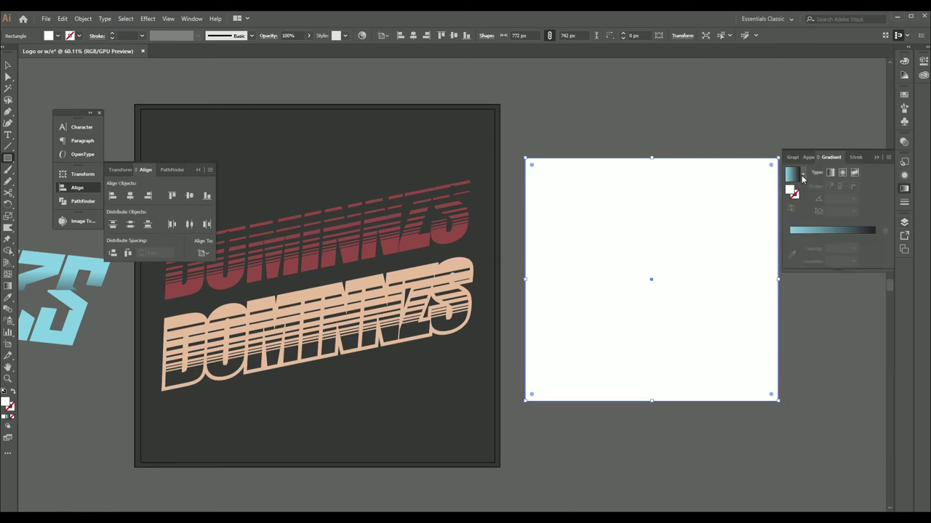
pyautogui.click(800, 173)
pyautogui.click(749, 188)
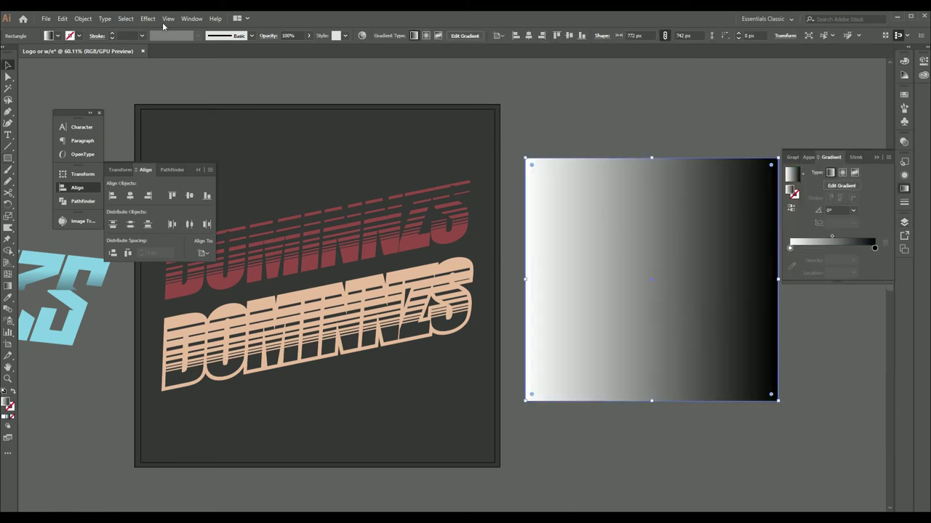
# Step: Apply a Gaussian Blur to the gradient, then preview and cancel a Spatter effect
pyautogui.click(148, 19)
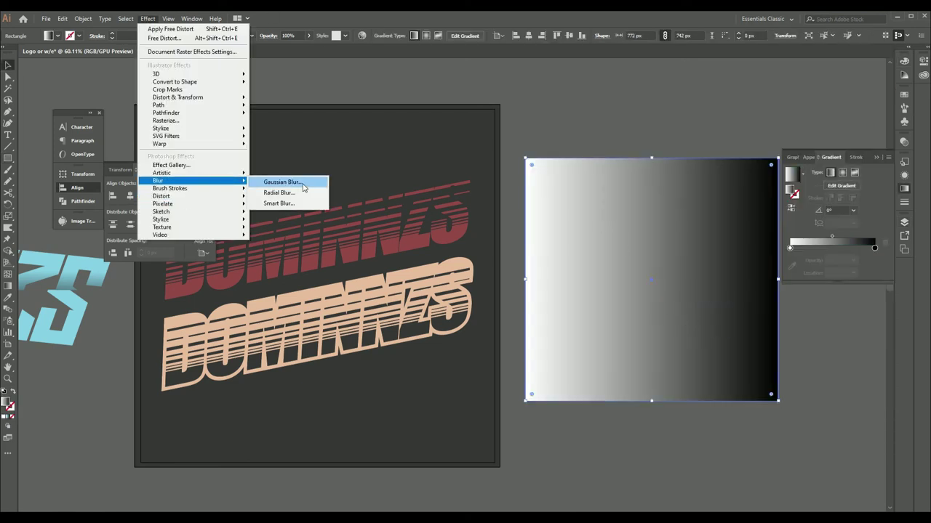
pyautogui.click(303, 186)
pyautogui.click(93, 385)
pyautogui.click(143, 383)
pyautogui.click(148, 19)
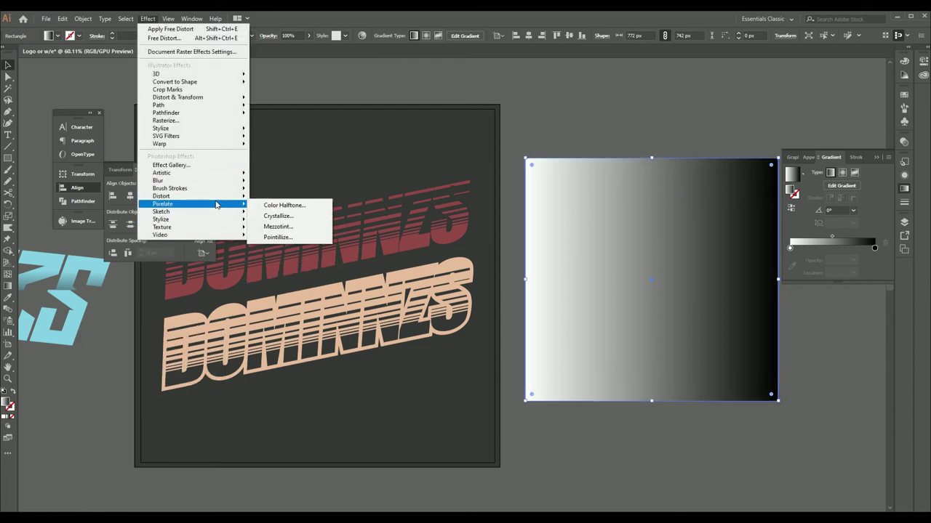
pyautogui.moveTo(170, 189)
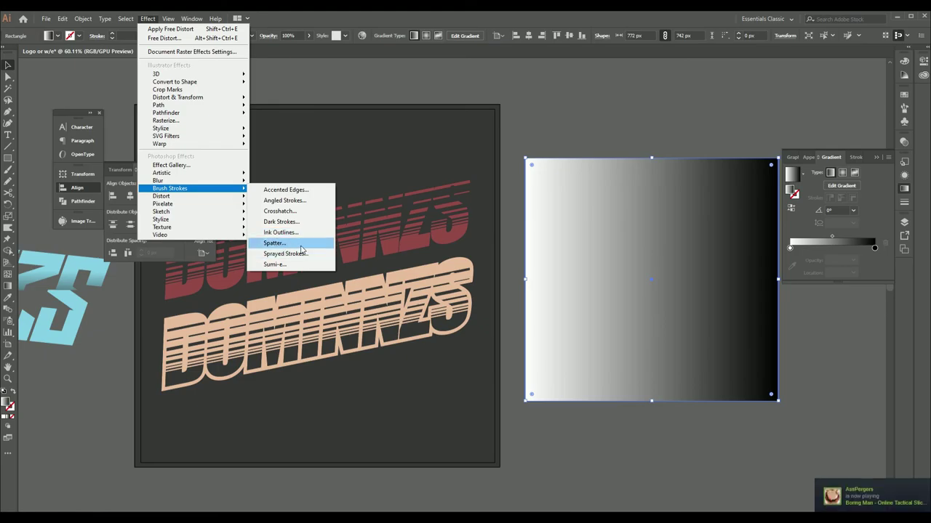
pyautogui.click(274, 243)
pyautogui.click(868, 58)
# Step: Apply Mezzotint with the Long Lines type and nudge the streaked rectangle slightly
pyautogui.click(148, 18)
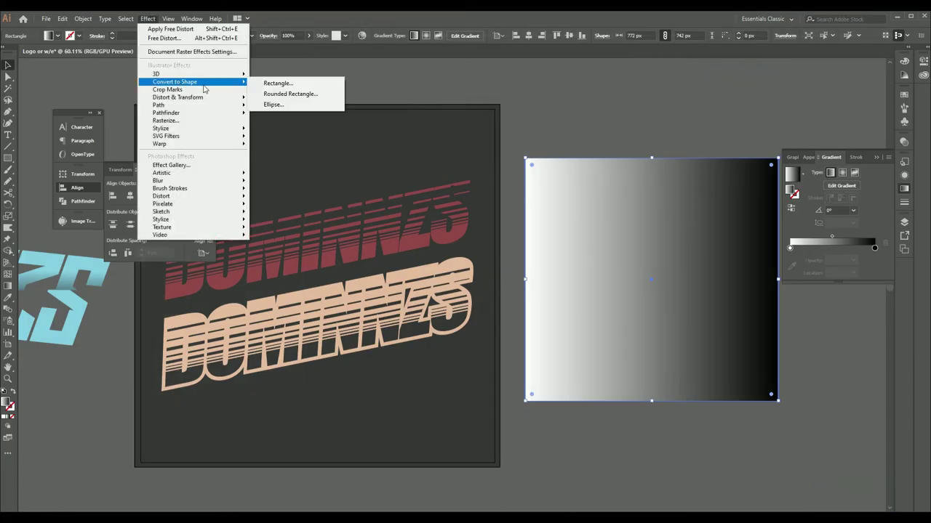
pyautogui.click(278, 227)
pyautogui.click(483, 280)
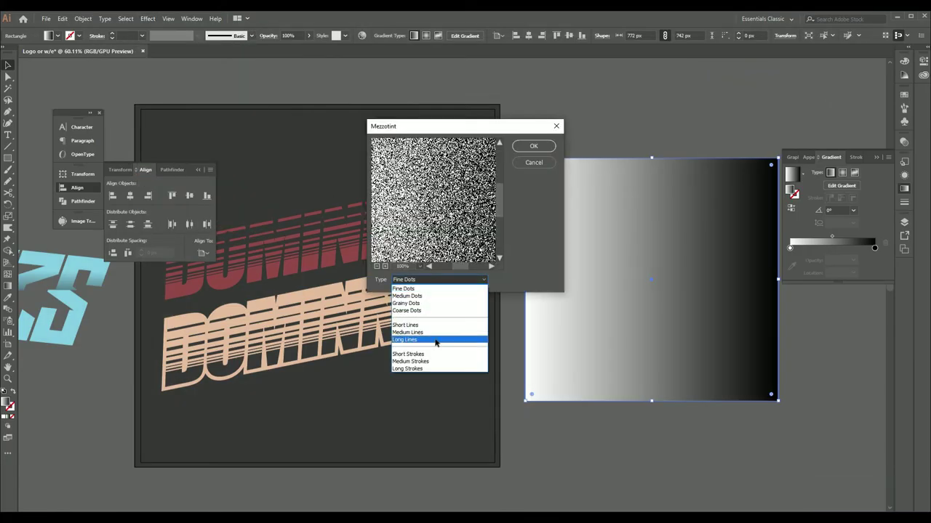
pyautogui.click(480, 339)
pyautogui.click(543, 148)
pyautogui.moveTo(700, 336); pyautogui.dragTo(691, 354)
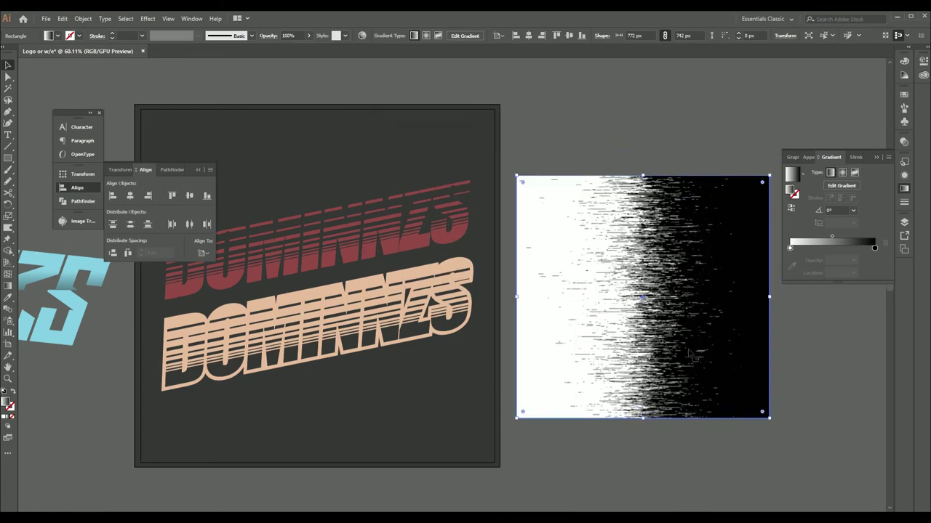
# Step: Expand the mezzotint into paths and delete all its white areas using Magic Wand
pyautogui.click(83, 19)
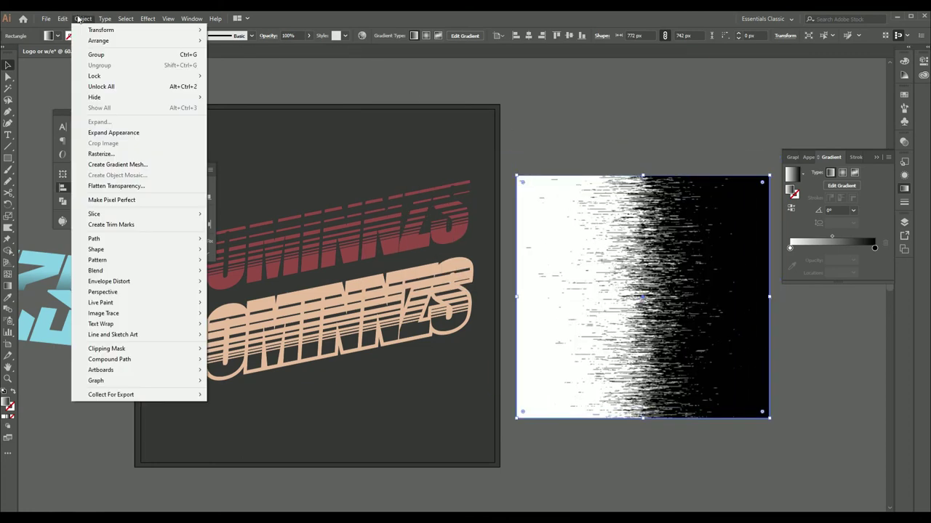
pyautogui.click(102, 134)
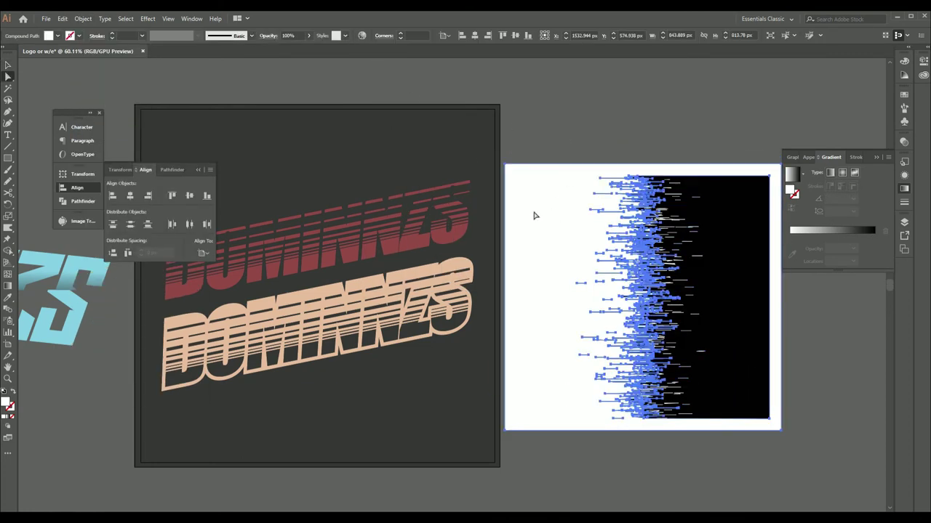
pyautogui.press('y')
pyautogui.click(533, 174)
pyautogui.press('Delete')
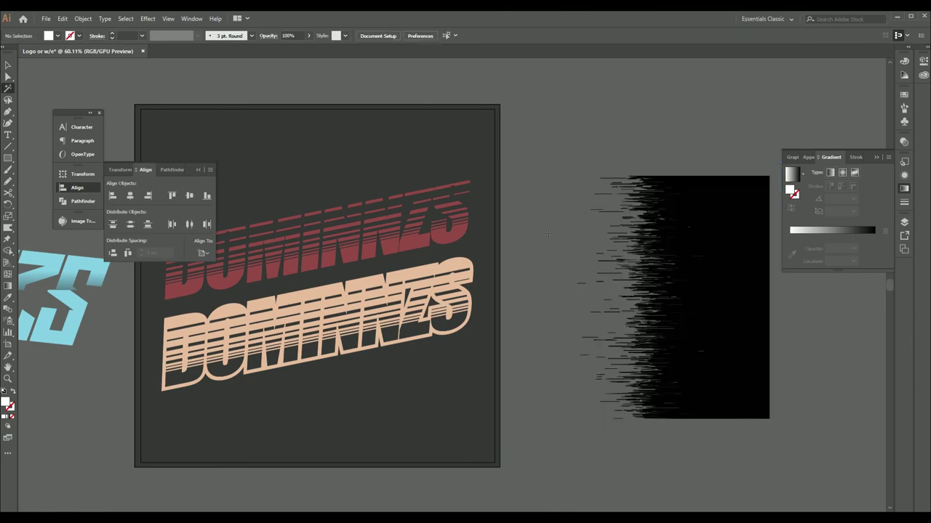
pyautogui.press('v')
# Step: Enlarge the black streak group, rotate it upright and stretch it taller
pyautogui.moveTo(577, 322)
pyautogui.mouseDown()
pyautogui.moveTo(816, 459)
pyautogui.moveTo(684, 314)
pyautogui.moveTo(550, 249)
pyautogui.mouseUp()
pyautogui.scroll(-2, 651, 311)
pyautogui.moveTo(625, 416); pyautogui.dragTo(610, 414)
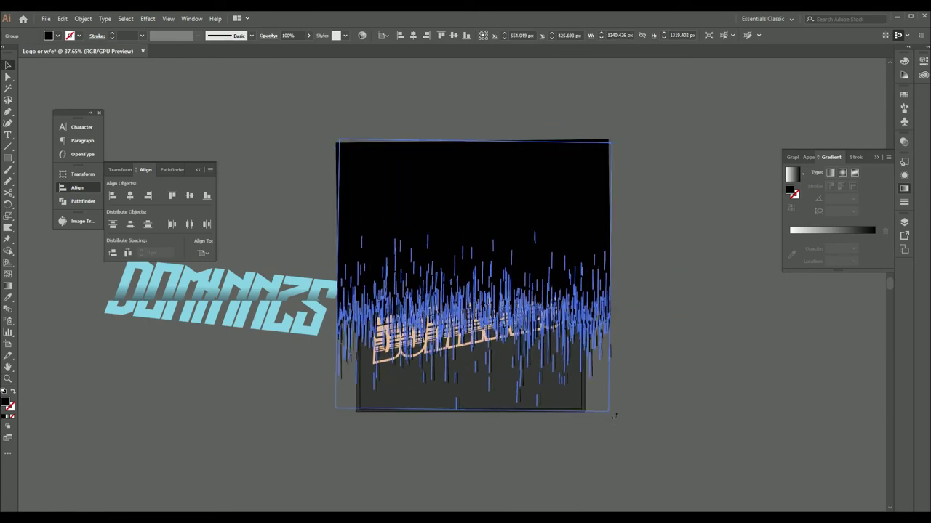
pyautogui.moveTo(472, 141); pyautogui.dragTo(473, 90)
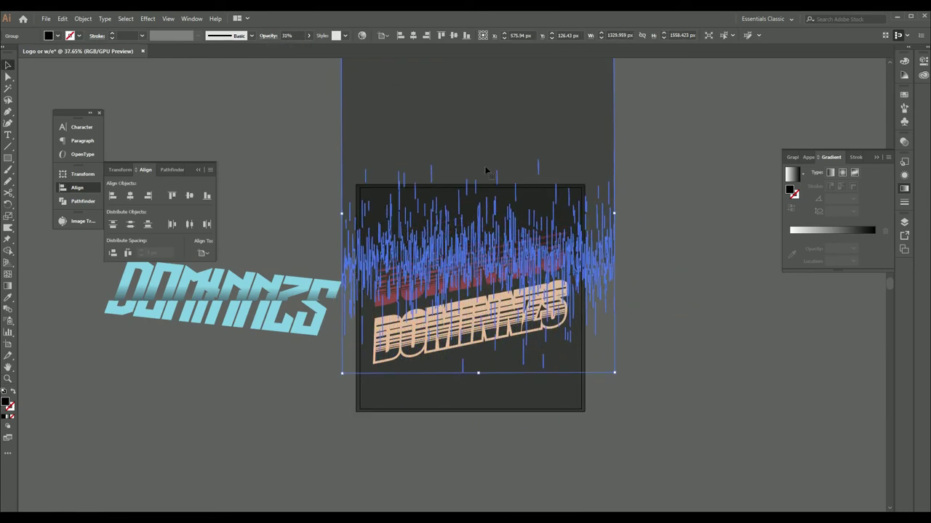
# Step: Move the streaks over the logo and split them with Pathfinder Divide
pyautogui.moveTo(467, 194); pyautogui.dragTo(484, 154)
pyautogui.click(646, 283)
pyautogui.scroll(3, 485, 267)
pyautogui.click(312, 285)
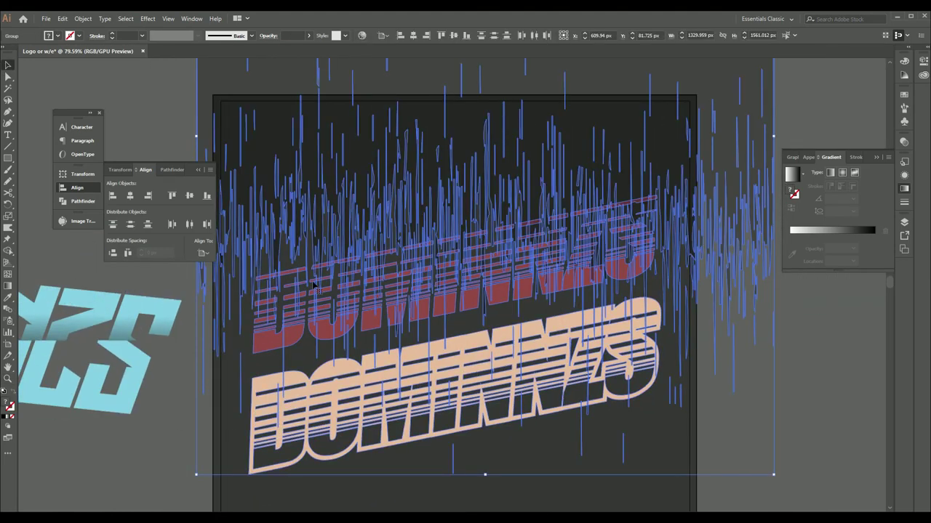
pyautogui.click(82, 201)
pyautogui.click(114, 221)
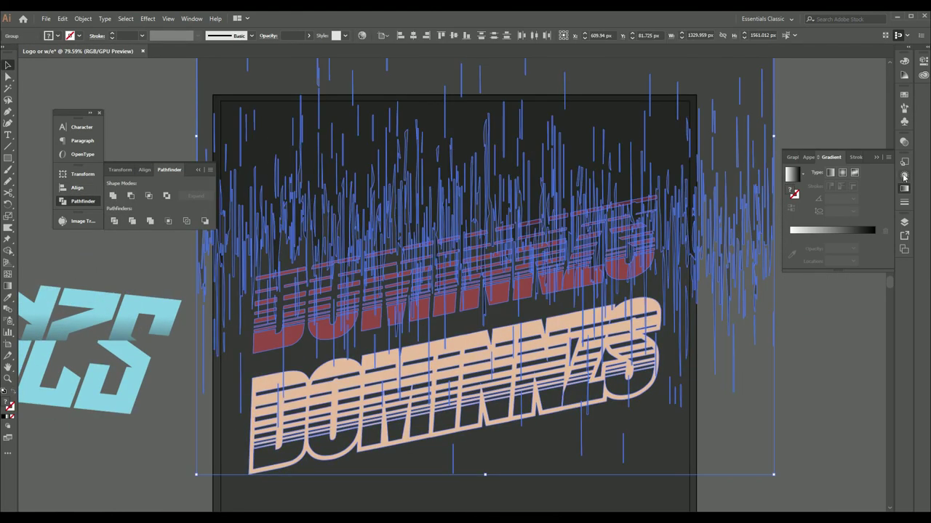
# Step: Make the streaks an opacity mask for the logo, inverted with Clip unchecked
pyautogui.click(905, 189)
pyautogui.click(904, 202)
pyautogui.click(904, 222)
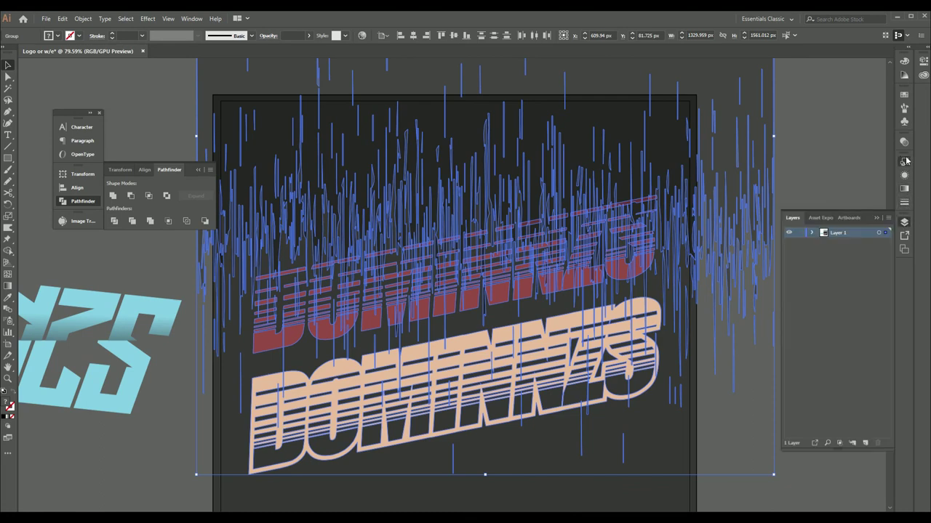
pyautogui.click(905, 175)
pyautogui.click(904, 142)
pyautogui.click(877, 168)
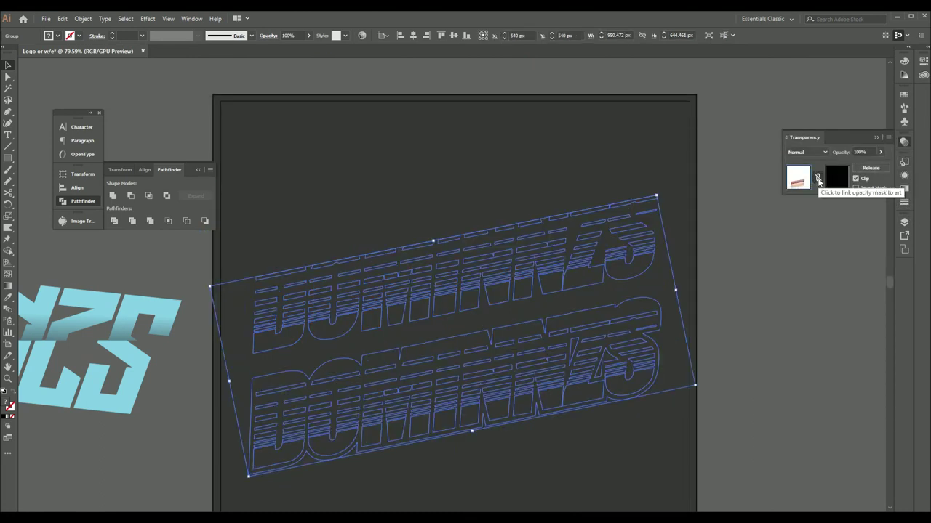
pyautogui.click(856, 178)
pyautogui.click(856, 189)
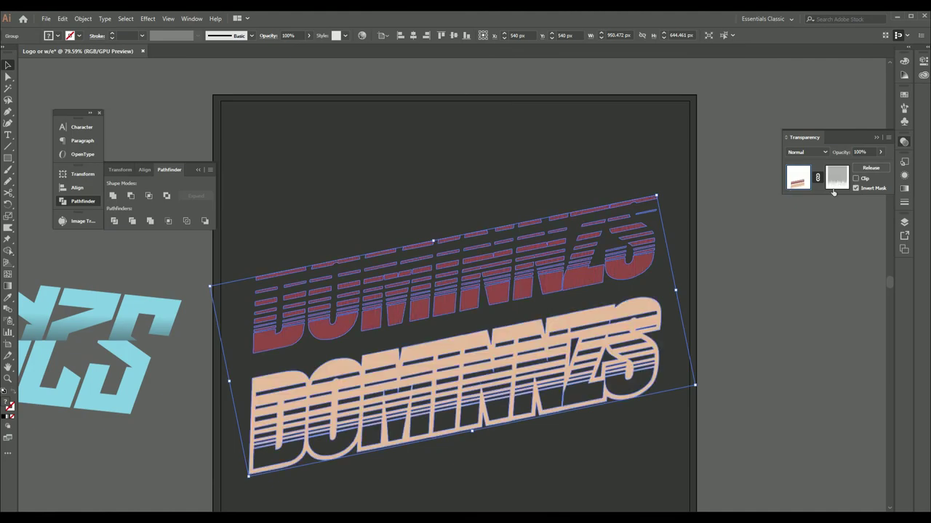
# Step: Undo and redo to compare the masked text with the streak group restored
pyautogui.hotkey('ctrl', 'z')
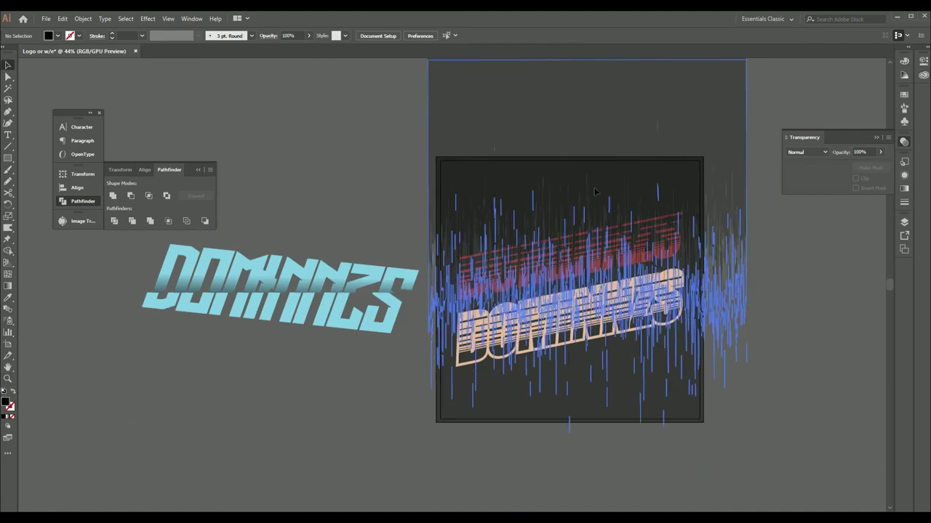
pyautogui.hotkey('ctrl', 'z')
pyautogui.hotkey('ctrl', 'z')
pyautogui.hotkey('ctrl', 'z')
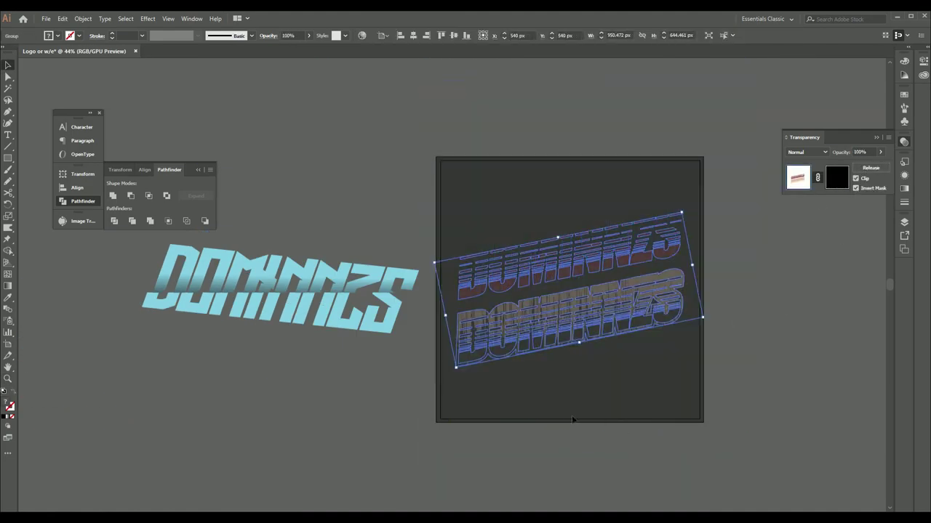
pyautogui.hotkey('ctrl', 'shift', 'z')
pyautogui.hotkey('ctrl', 'shift', 'z')
pyautogui.hotkey('ctrl', 'shift', 'z')
pyautogui.hotkey('ctrl', 'shift', 'z')
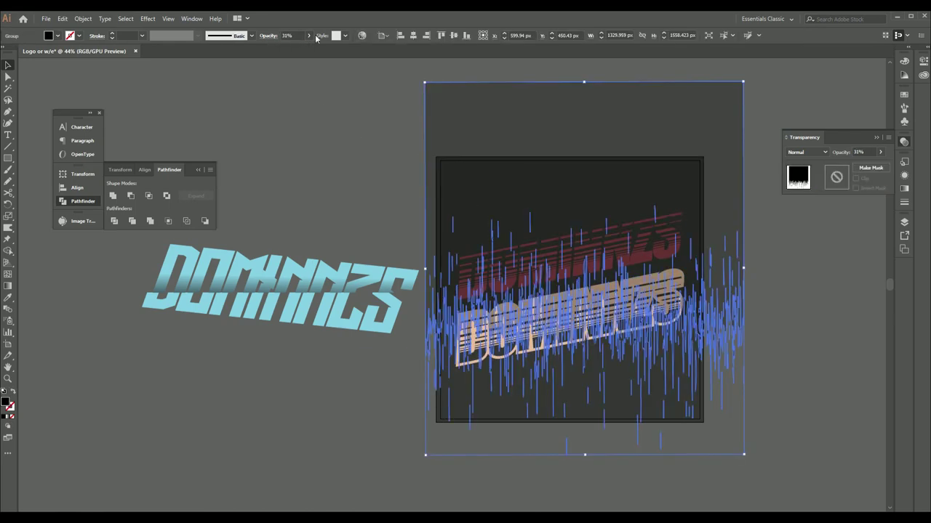
pyautogui.hotkey('ctrl', 'z')
pyautogui.hotkey('ctrl', 'z')
pyautogui.hotkey('ctrl', 'z')
pyautogui.hotkey('ctrl', 'z')
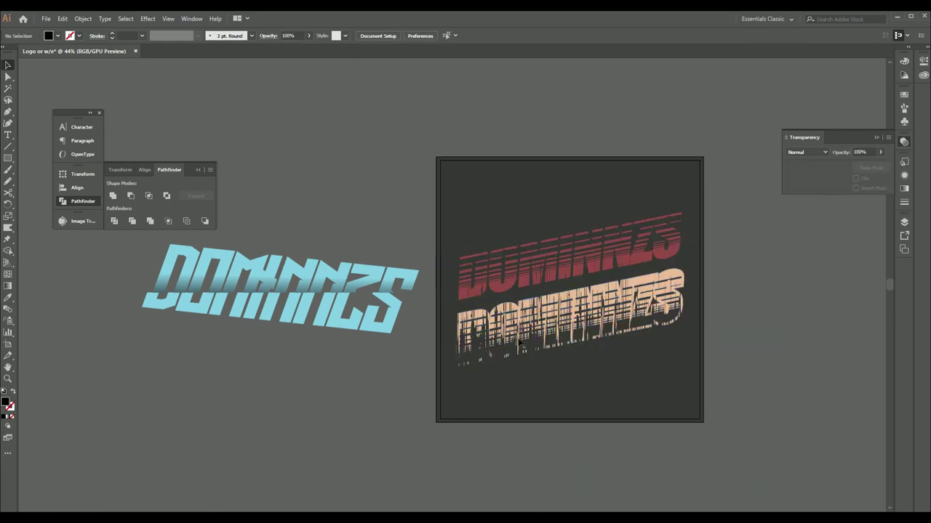
pyautogui.hotkey('ctrl', 'shift', 'z')
pyautogui.hotkey('ctrl', 'shift', 'z')
pyautogui.hotkey('ctrl', 'shift', 'z')
pyautogui.hotkey('ctrl', 'shift', 'z')
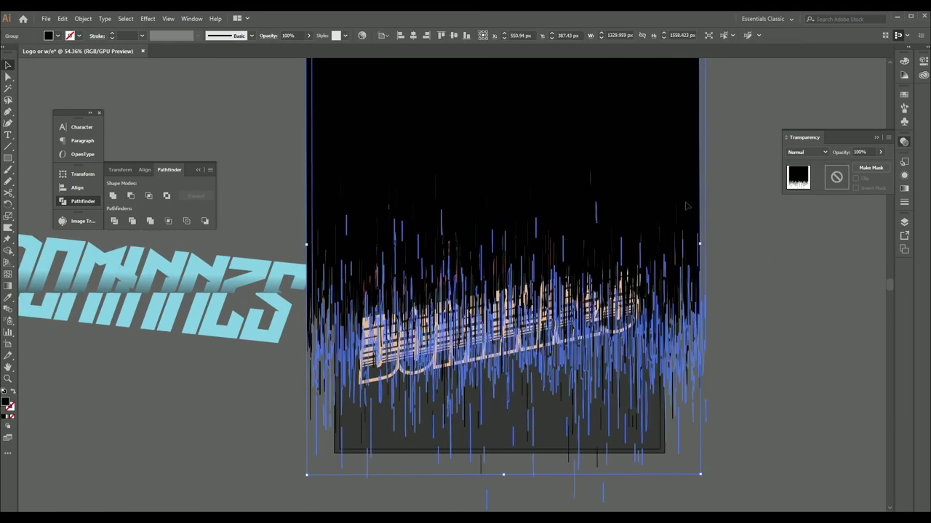
pyautogui.hotkey('ctrl', 'shift', 'z')
pyautogui.hotkey('ctrl', 'shift', 'z')
pyautogui.hotkey('ctrl', 'shift', 'z')
pyautogui.hotkey('ctrl', 'shift', 'z')
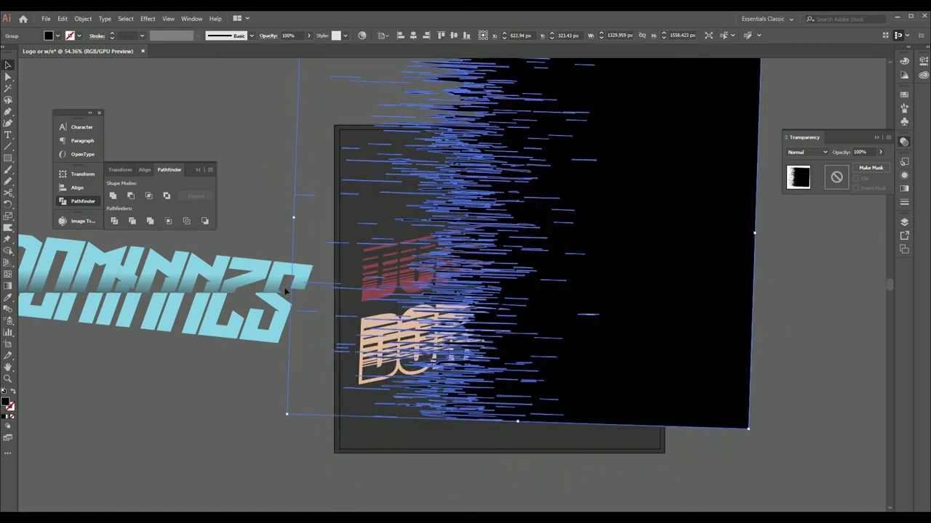
pyautogui.hotkey('ctrl', 'shift', 'z')
pyautogui.hotkey('ctrl', 'shift', 'z')
pyautogui.hotkey('ctrl', 'shift', 'z')
pyautogui.hotkey('ctrl', 'shift', 'z')
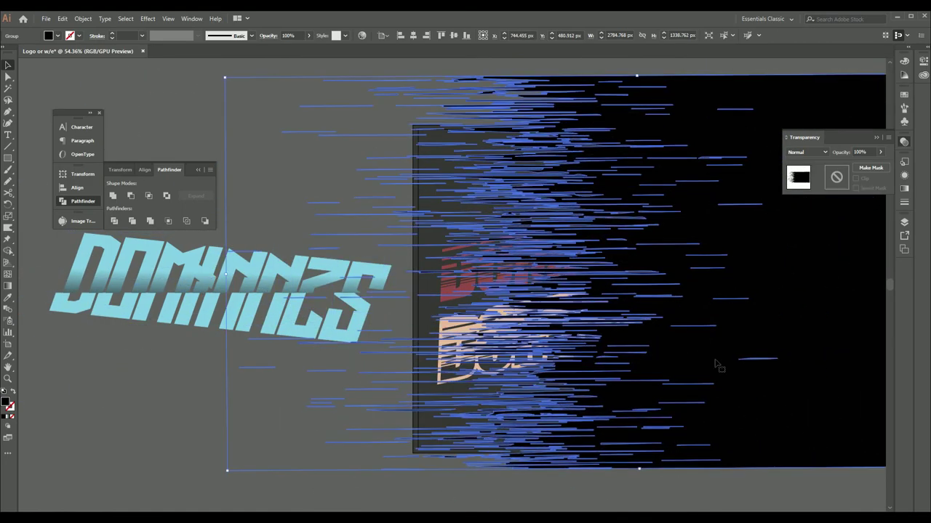
pyautogui.scroll(-4, 716, 365)
pyautogui.hotkey('ctrl', 'shift', 'z')
pyautogui.hotkey('ctrl', 'shift', 'z')
pyautogui.hotkey('ctrl', 'shift', 'z')
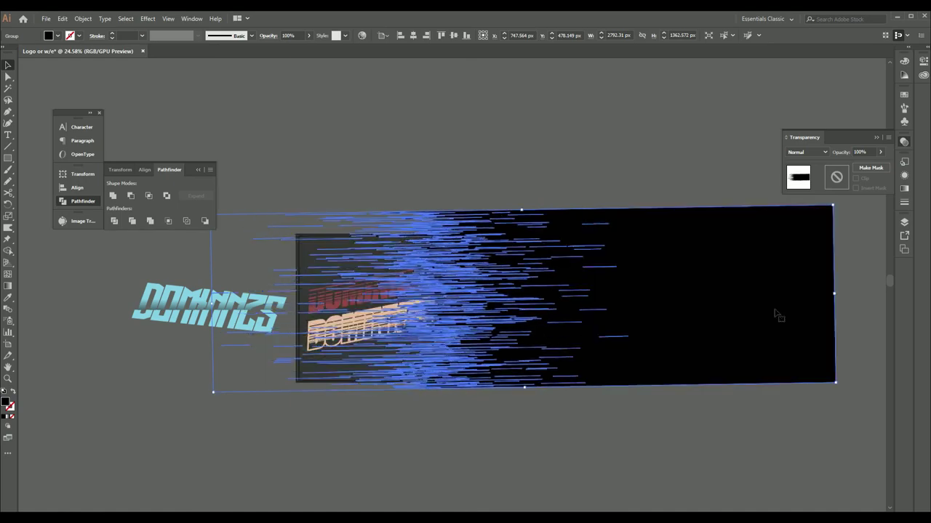
pyautogui.hotkey('ctrl', 'shift', 'z')
pyautogui.hotkey('ctrl', 'shift', 'z')
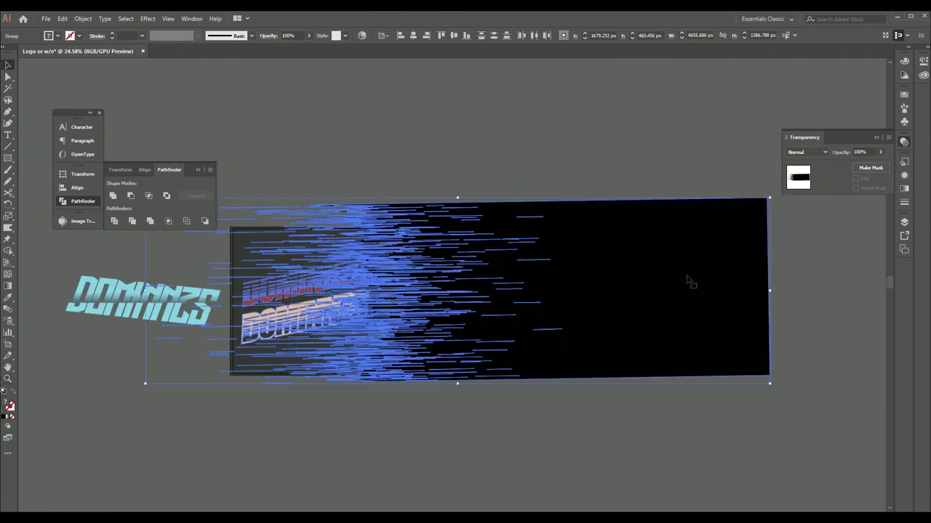
pyautogui.click(807, 152)
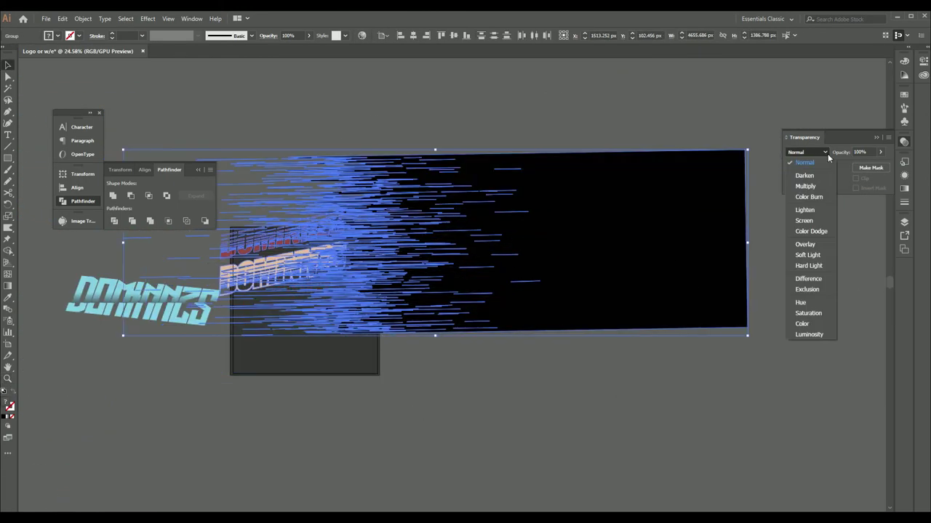
pyautogui.click(800, 217)
pyautogui.hotkey('ctrl', 'z')
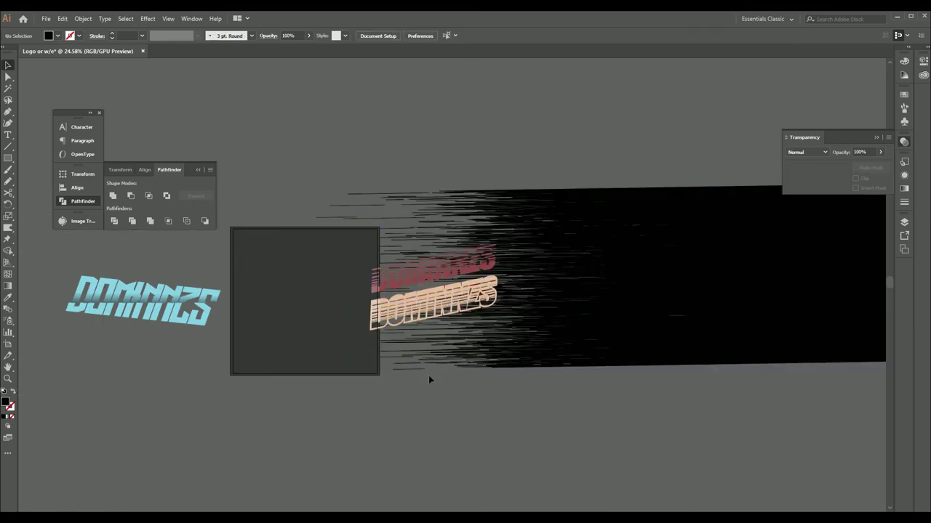
pyautogui.hotkey('ctrl', 'z')
pyautogui.hotkey('ctrl', 'z')
pyautogui.hotkey('ctrl', 'z')
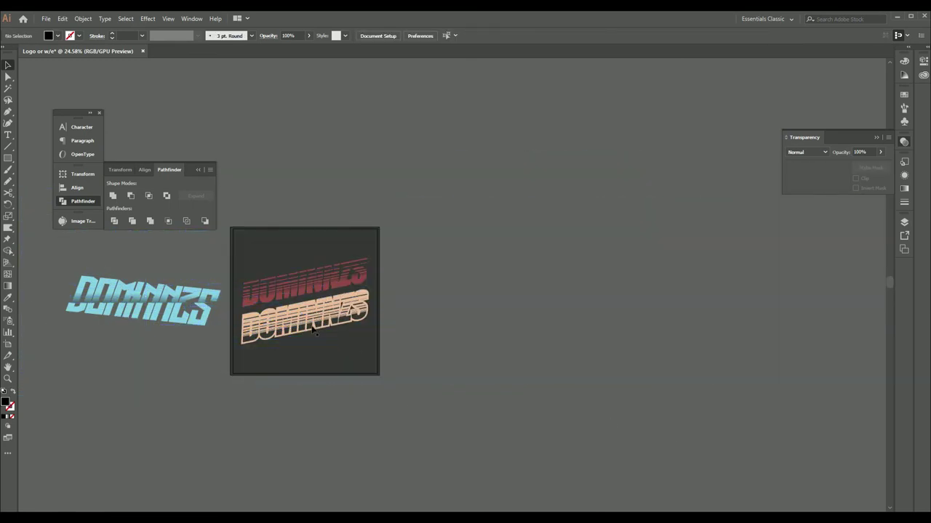